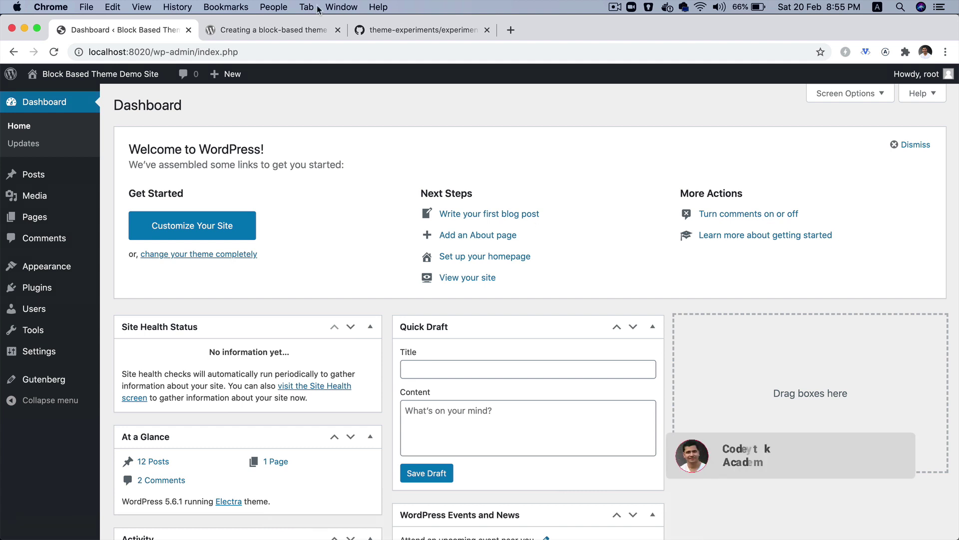
On the block-based theme tutorial, expand the full source of the global presets JSON example
{"action": "left_click", "coordinate": [284, 31]}
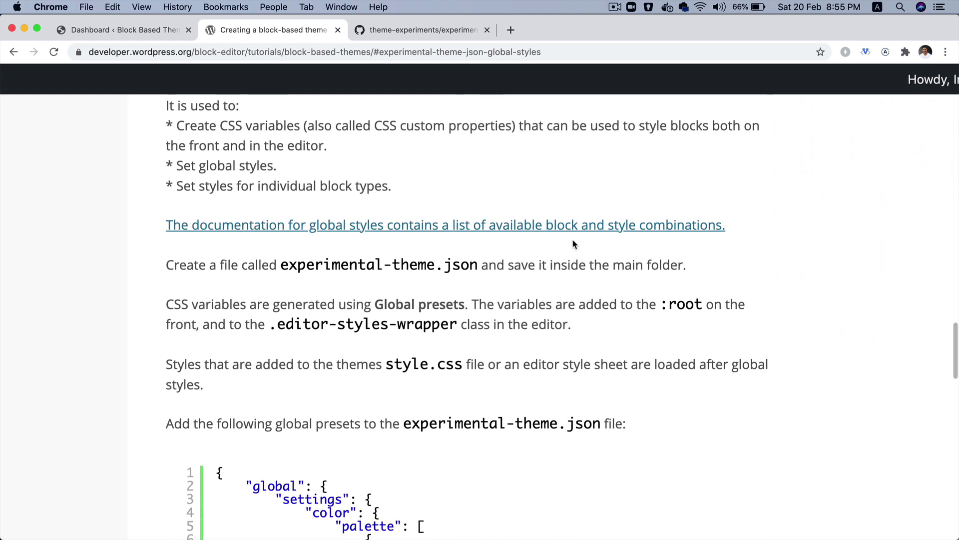
{"action": "scroll", "coordinate": [581, 243], "scroll_direction": "up", "scroll_amount": 4}
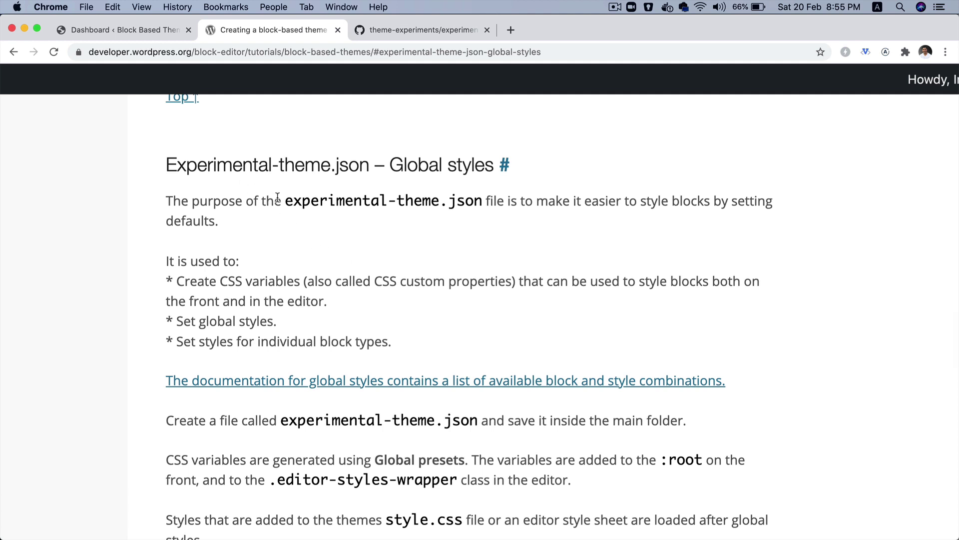
{"action": "left_click_drag", "start_coordinate": [280, 200], "coordinate": [581, 215]}
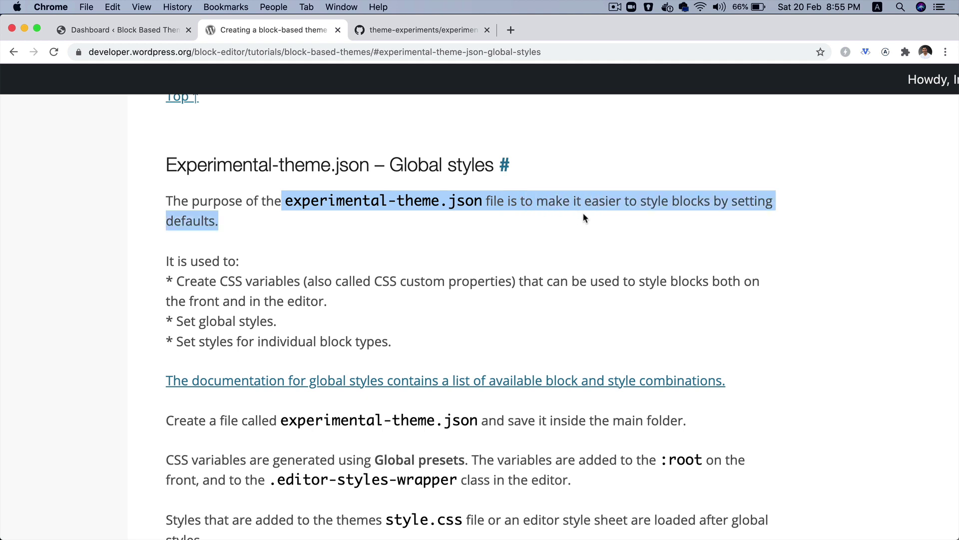
{"action": "left_click", "coordinate": [583, 218]}
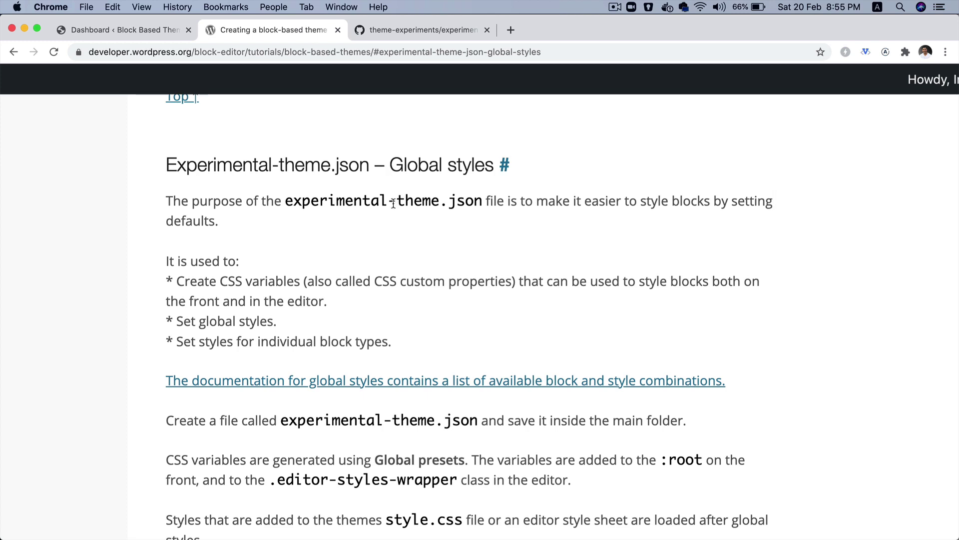
{"action": "scroll", "coordinate": [307, 251], "scroll_direction": "down", "scroll_amount": 6}
{"action": "scroll", "coordinate": [306, 251], "scroll_direction": "down", "scroll_amount": 2}
{"action": "left_click", "coordinate": [314, 415]}
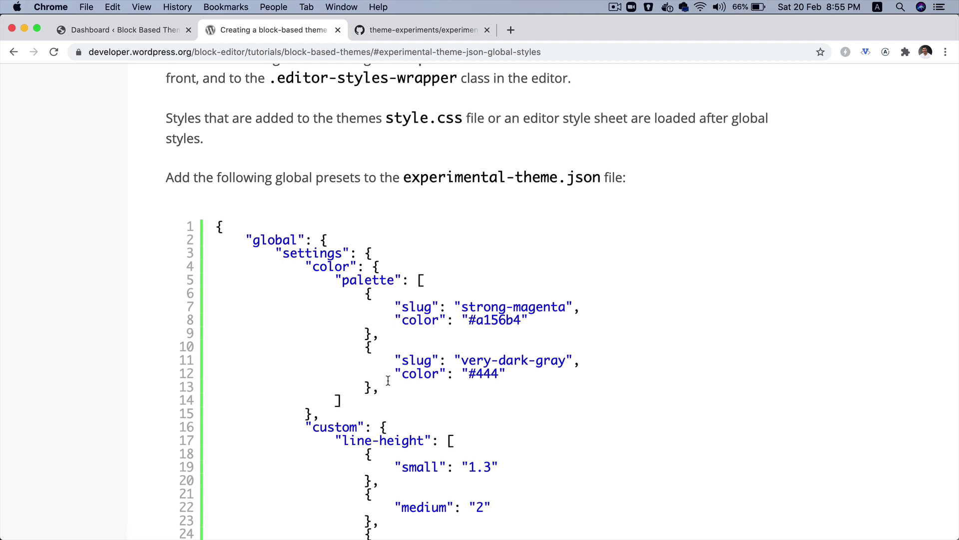
Scroll down to the core/heading/h2 block styles example
{"action": "scroll", "coordinate": [388, 381], "scroll_direction": "down", "scroll_amount": 5}
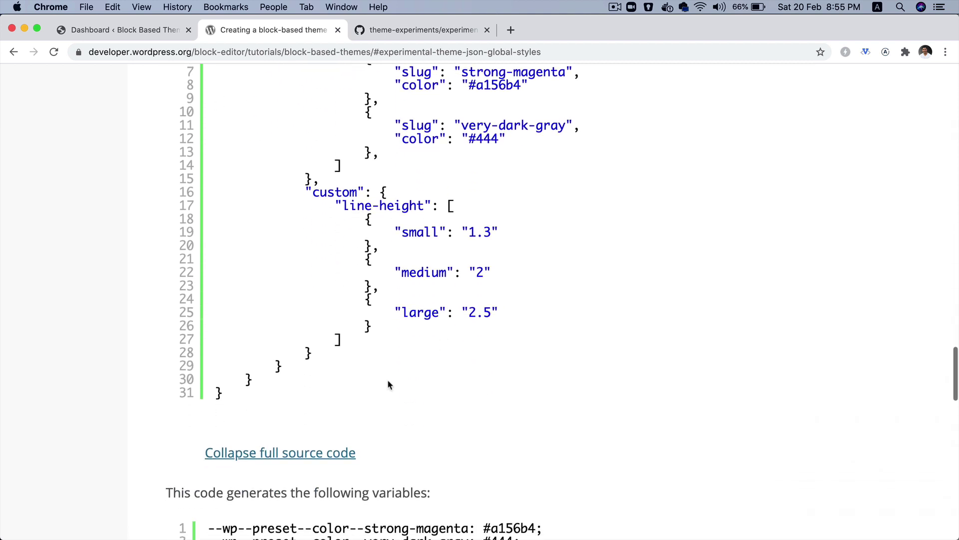
{"action": "scroll", "coordinate": [388, 379], "scroll_direction": "down", "scroll_amount": 5}
{"action": "scroll", "coordinate": [388, 384], "scroll_direction": "down", "scroll_amount": 2}
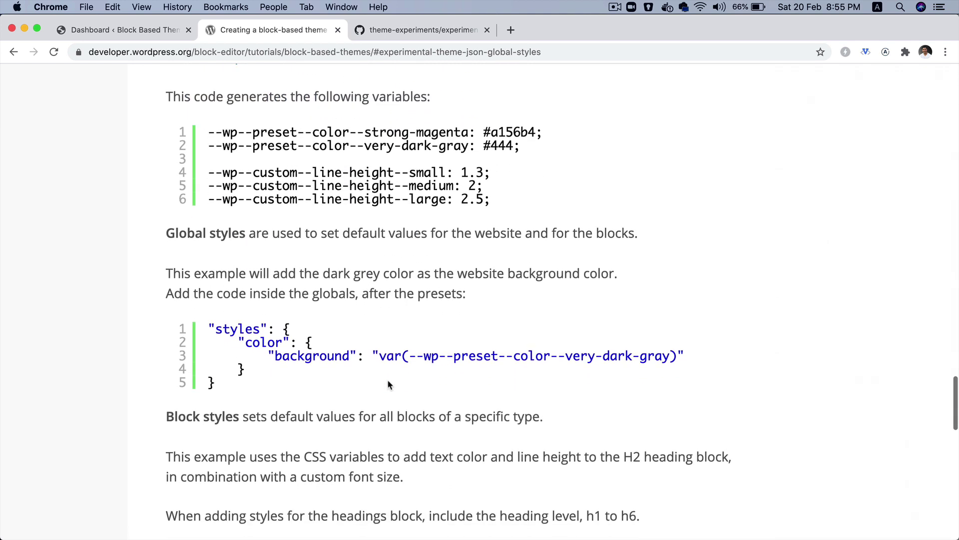
{"action": "scroll", "coordinate": [450, 385], "scroll_direction": "down", "scroll_amount": 4}
{"action": "left_click_drag", "start_coordinate": [335, 326], "coordinate": [224, 325]}
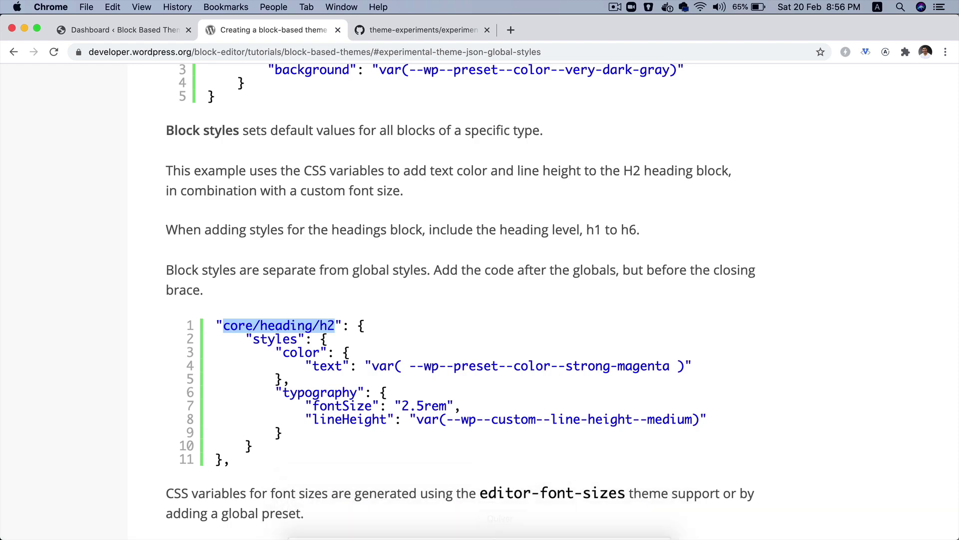
Create a new file named experimental-theme.json in the electra theme root
{"action": "left_click", "coordinate": [579, 524]}
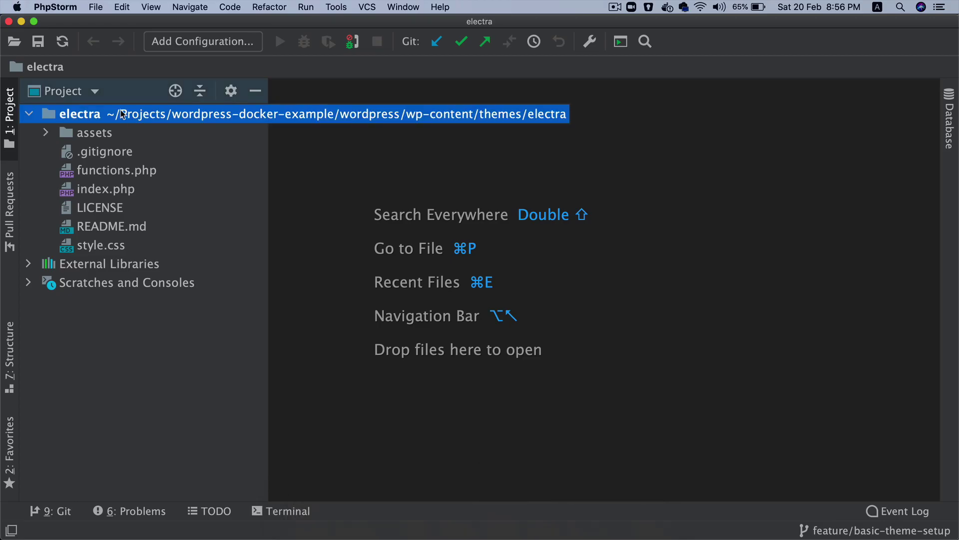
{"action": "key", "text": "super+n"}
{"action": "key", "text": "Down"}
{"action": "key", "text": "Down"}
{"action": "key", "text": "Down"}
{"action": "key", "text": "Down"}
{"action": "key", "text": "Down"}
{"action": "key", "text": "Down"}
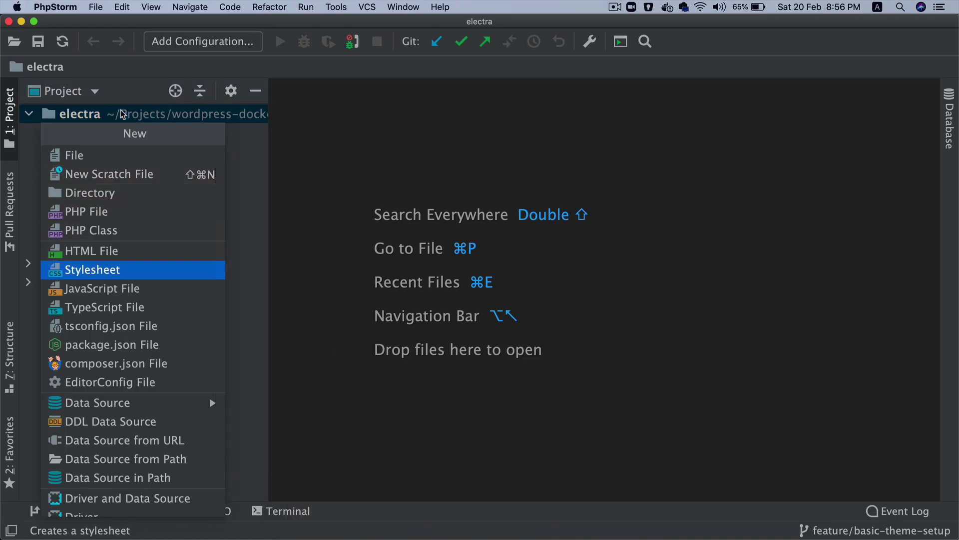
{"action": "key", "text": "Up"}
{"action": "key", "text": "Up"}
{"action": "key", "text": "Up"}
{"action": "key", "text": "Up"}
{"action": "key", "text": "Up"}
{"action": "key", "text": "Up"}
{"action": "key", "text": "super+Tab"}
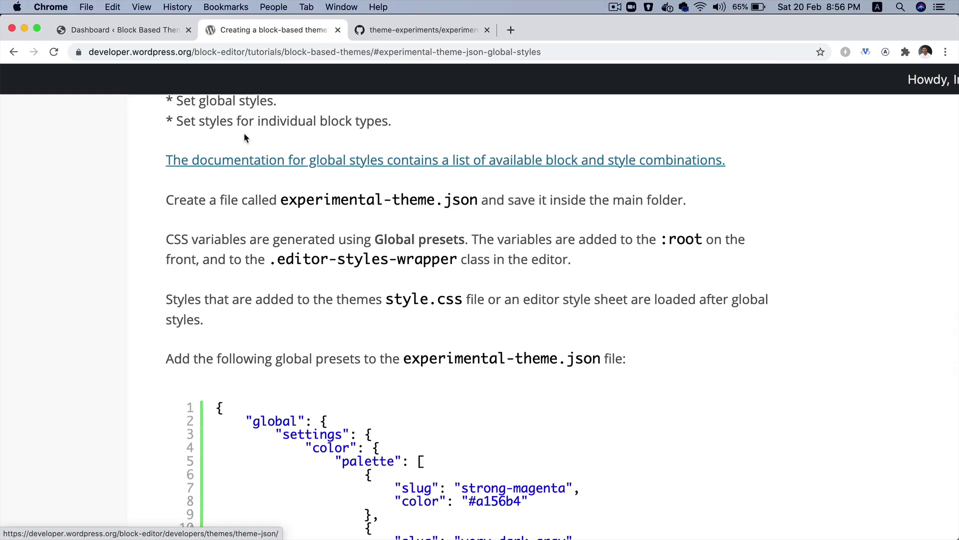
{"action": "key", "text": "super+Tab"}
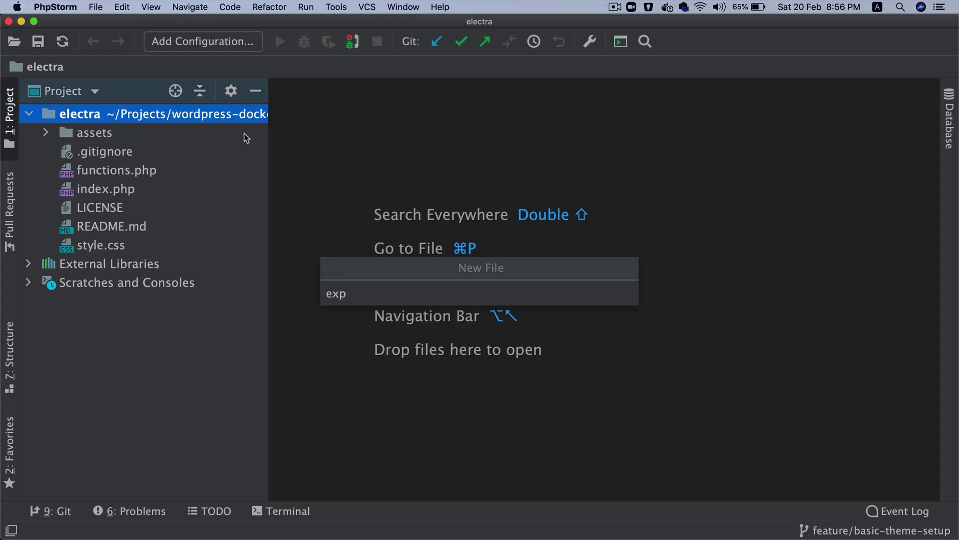
{"action": "left_click", "coordinate": [368, 296]}
{"action": "type", "text": "eri"}
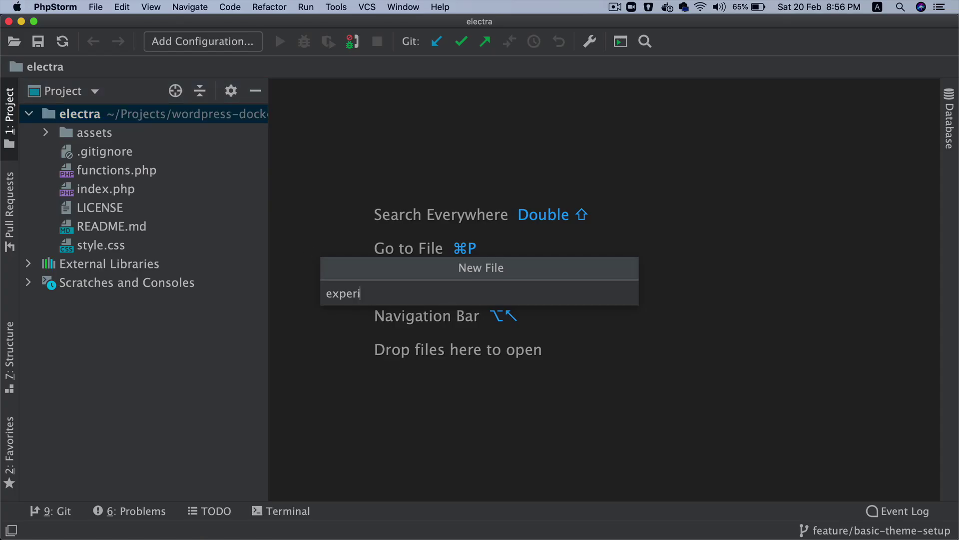
{"action": "type", "text": "mental-theme.json"}
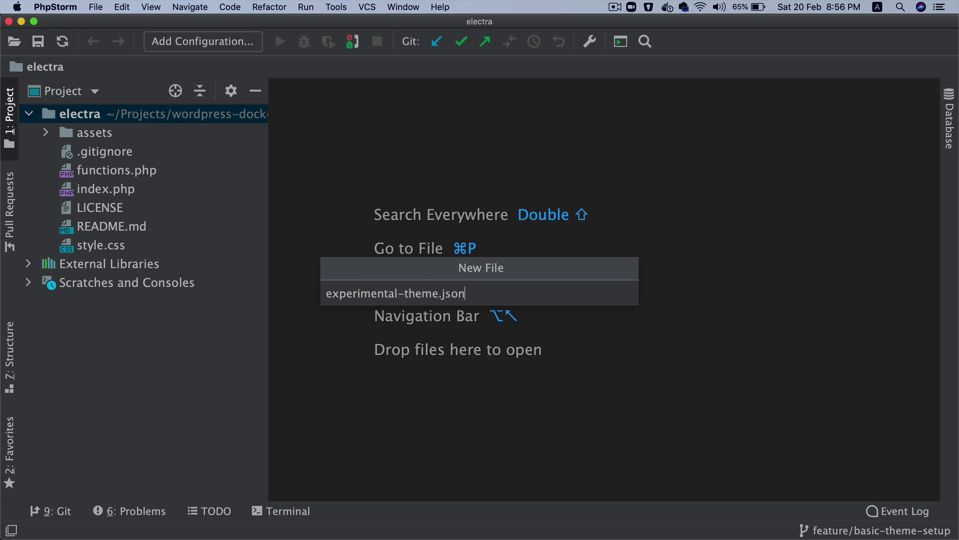
{"action": "key", "text": "Return"}
{"action": "key", "text": "Return"}
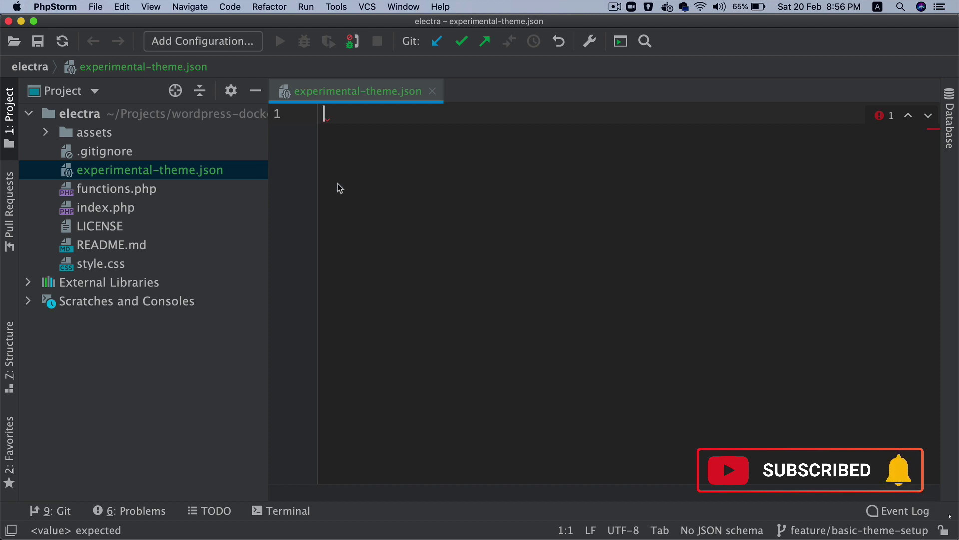
Paste the settings object with an empty defaults entry into the file, then close it
{"action": "type", "text": "{ \t\"settings\": { \t\t\"defaults\": {} \t} }"}
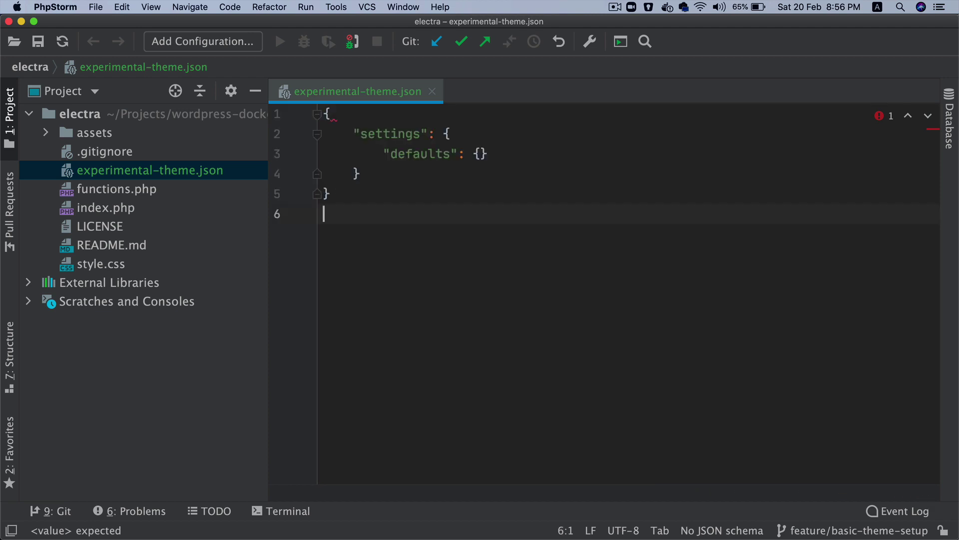
{"action": "double_click", "coordinate": [405, 133]}
{"action": "double_click", "coordinate": [423, 155]}
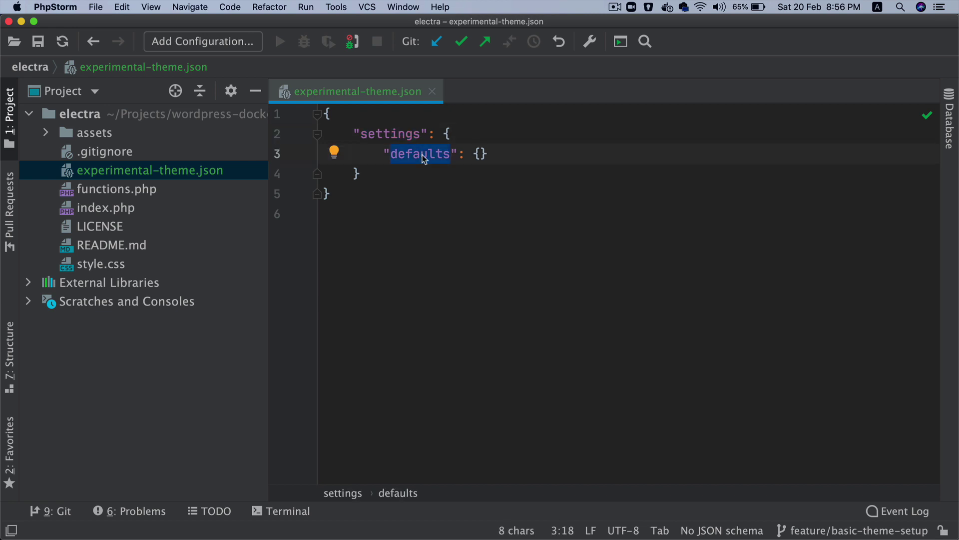
{"action": "left_click", "coordinate": [511, 156]}
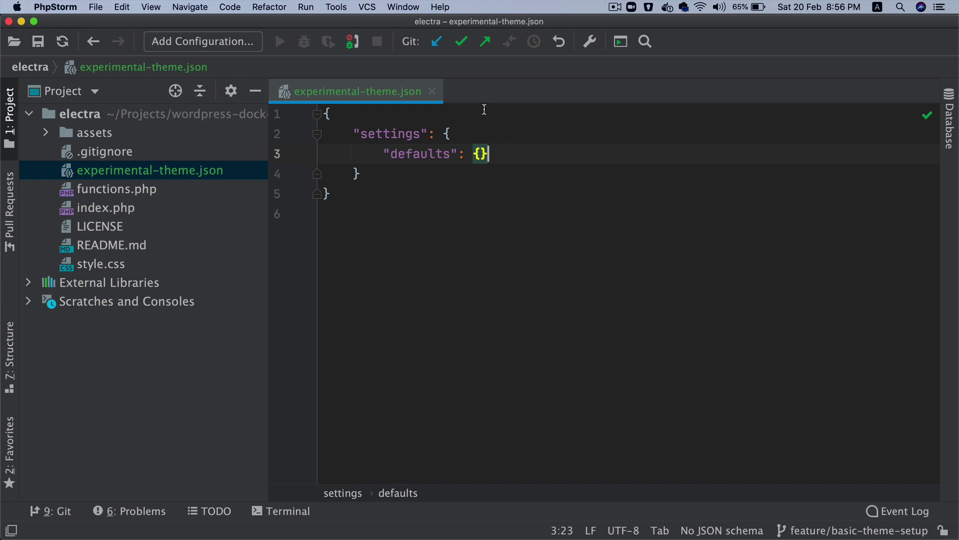
{"action": "left_click", "coordinate": [438, 93]}
Create a block-templates directory in the electra theme root
{"action": "left_click", "coordinate": [150, 116]}
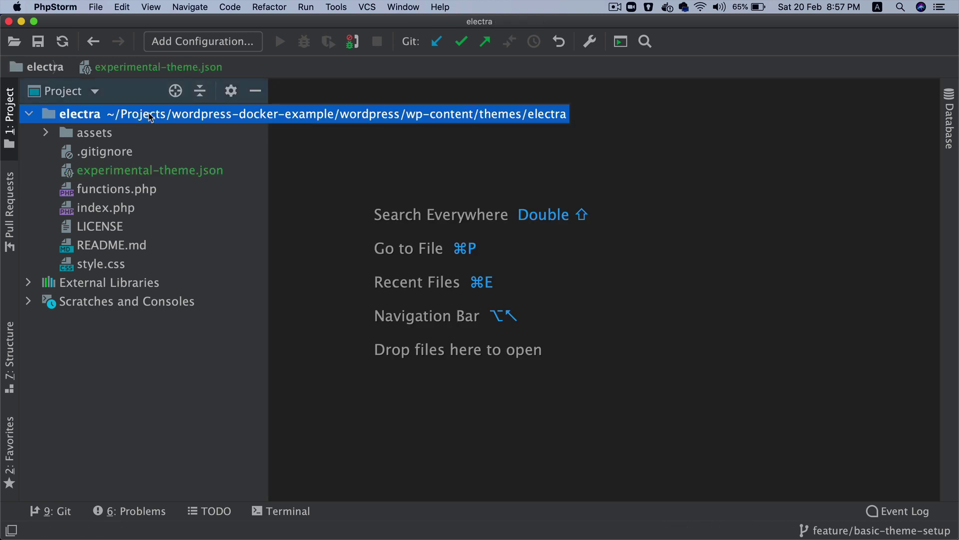
{"action": "key", "text": "super+n"}
{"action": "key", "text": "Down"}
{"action": "key", "text": "Down"}
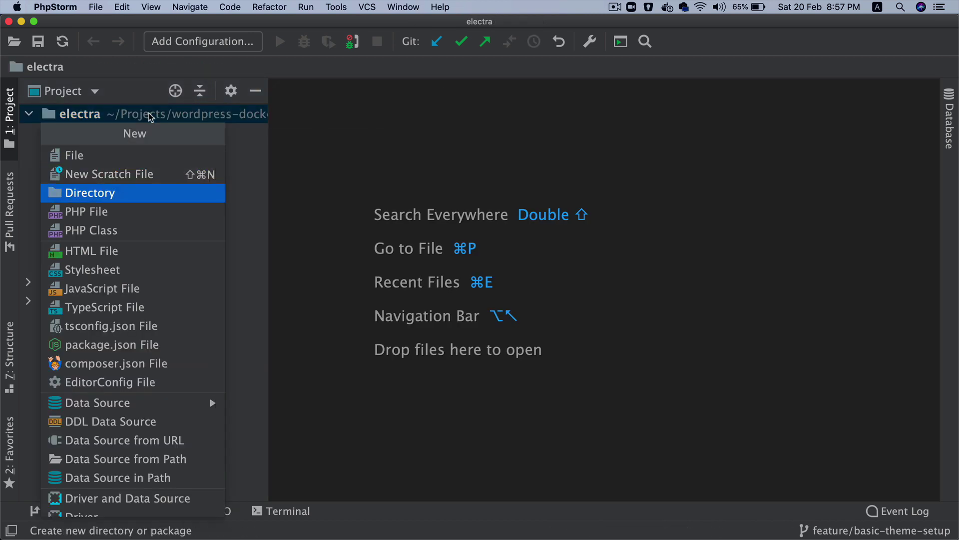
{"action": "key", "text": "Return"}
{"action": "type", "text": "block"}
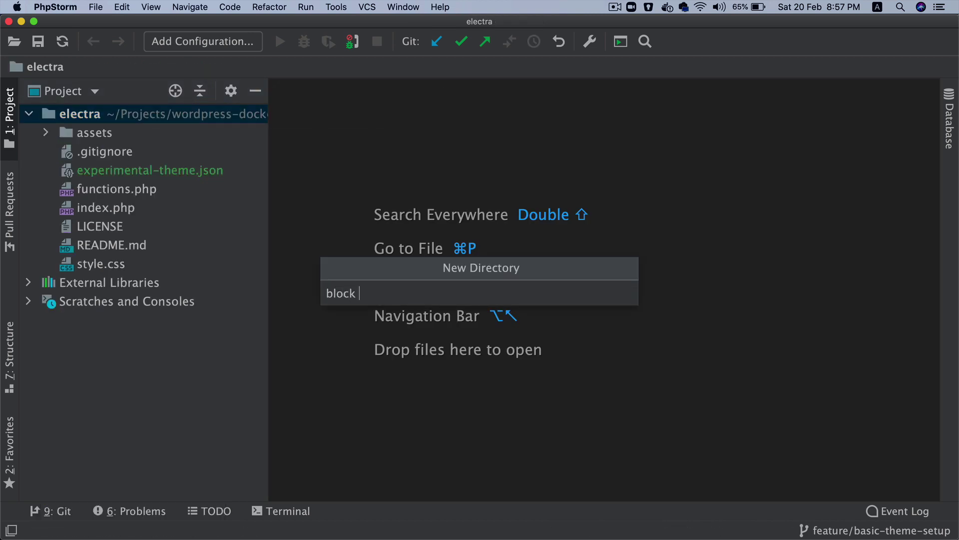
{"action": "type", "text": "-templates"}
{"action": "key", "text": "Return"}
Add an HTML file named index inside block-templates and delete all its boilerplate
{"action": "key", "text": "super+n"}
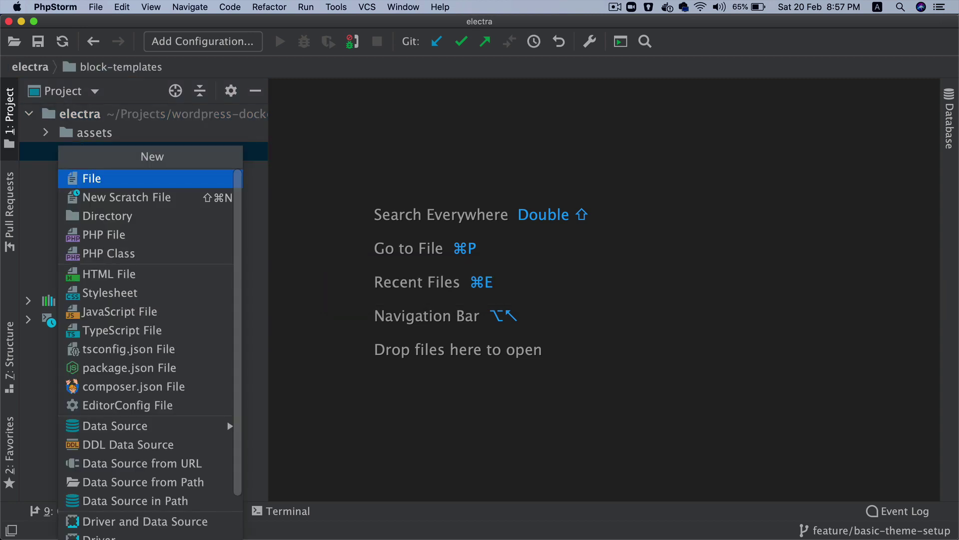
{"action": "key", "text": "Down"}
{"action": "key", "text": "Down"}
{"action": "key", "text": "Down"}
{"action": "key", "text": "Down"}
{"action": "key", "text": "Down"}
{"action": "key", "text": "Return"}
{"action": "type", "text": "index"}
{"action": "key", "text": "Return"}
{"action": "key", "text": "Return"}
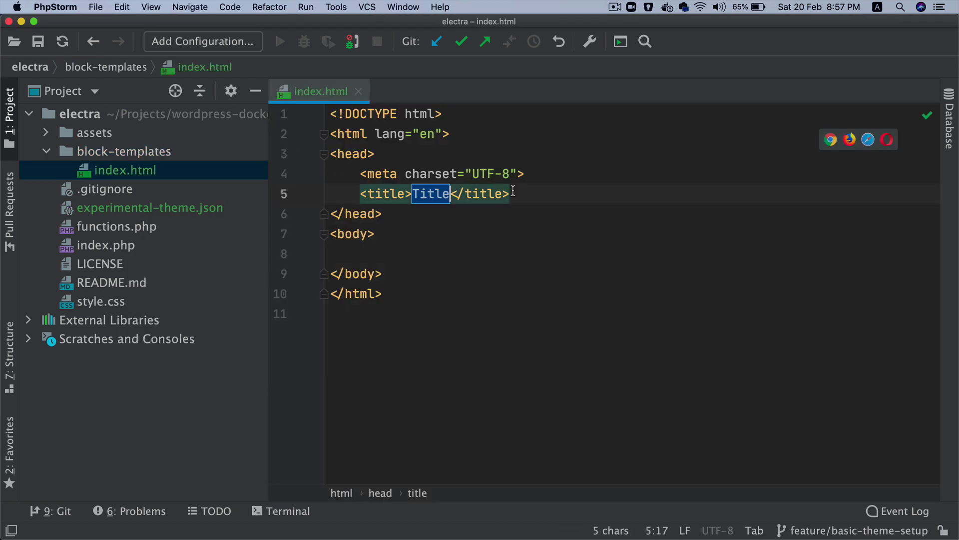
{"action": "key", "text": "super+a"}
{"action": "key", "text": "BackSpace"}
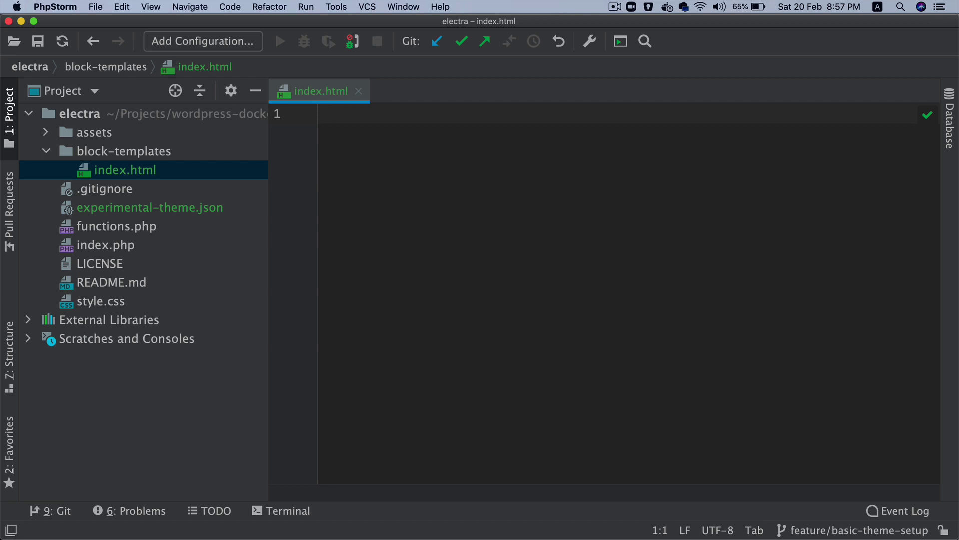
Reload the WordPress dashboard and open Site Editor (beta) on the blank Index template
{"action": "mouse_move", "coordinate": [372, 535]}
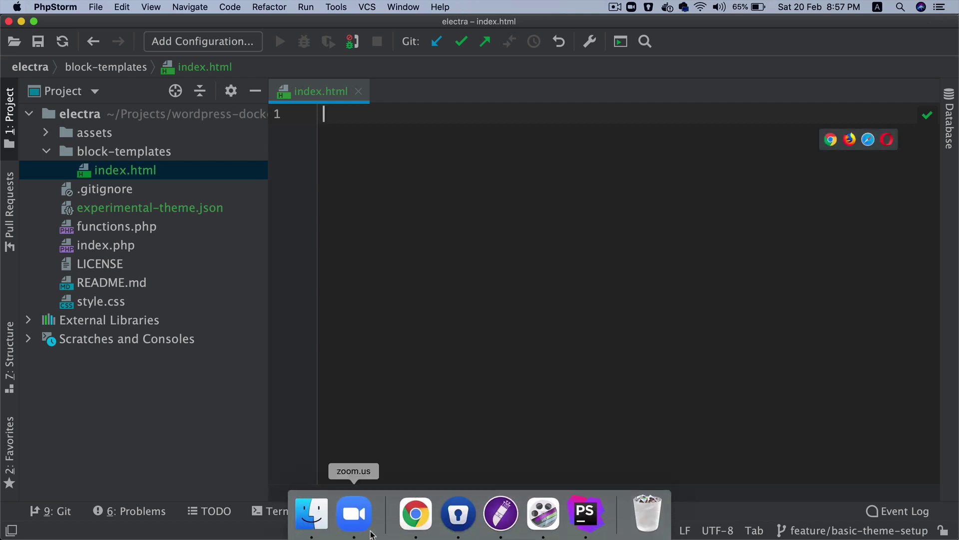
{"action": "left_click", "coordinate": [414, 523]}
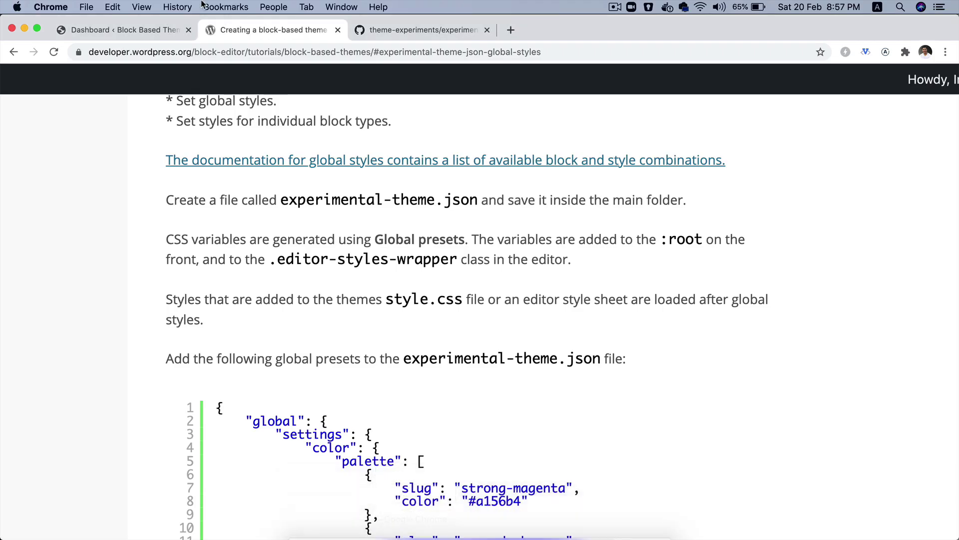
{"action": "left_click", "coordinate": [134, 31]}
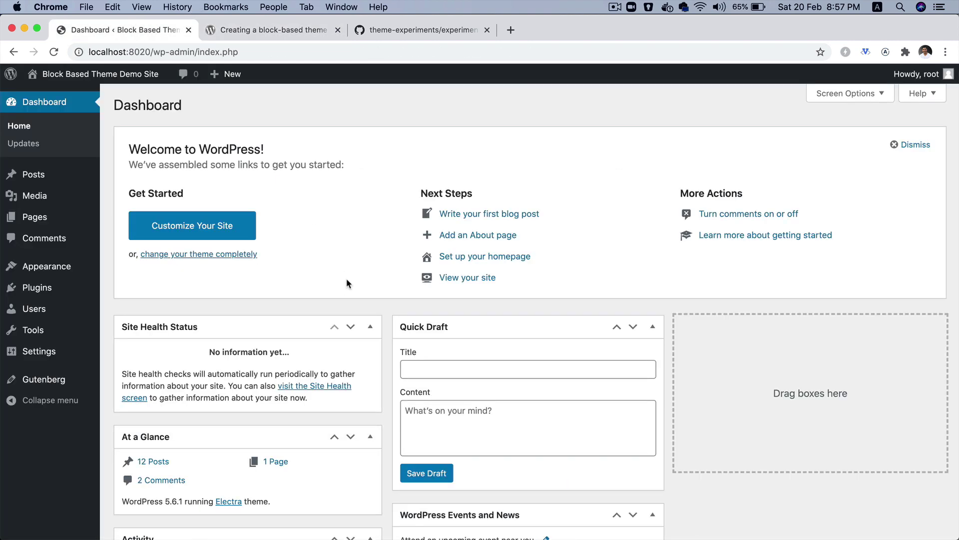
{"action": "left_click", "coordinate": [53, 52]}
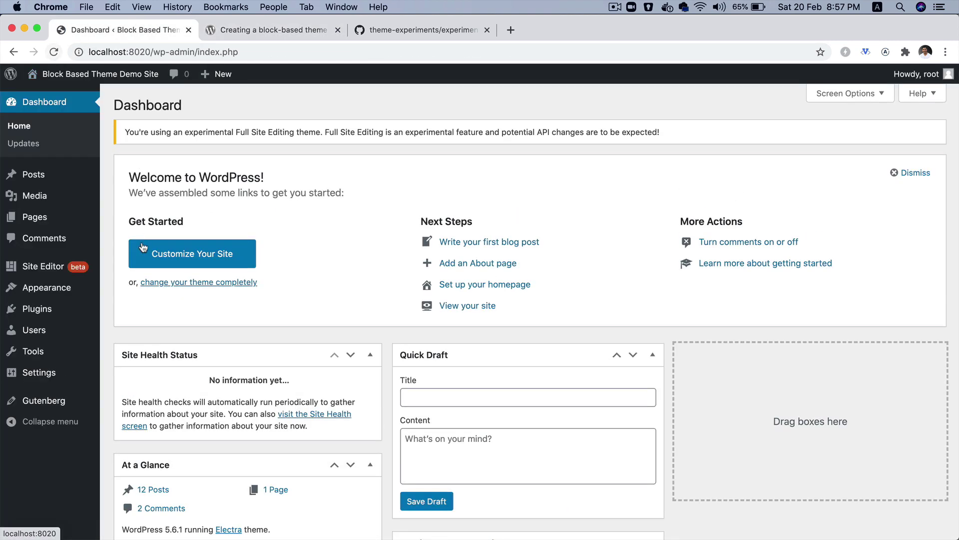
{"action": "scroll", "coordinate": [47, 288], "scroll_direction": "up", "scroll_amount": 5}
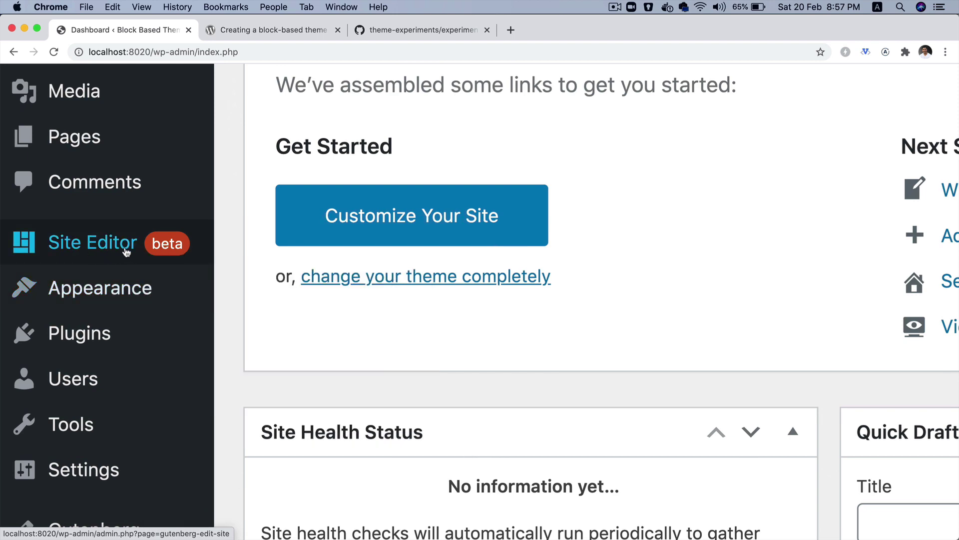
{"action": "scroll", "coordinate": [126, 251], "scroll_direction": "down", "scroll_amount": 5}
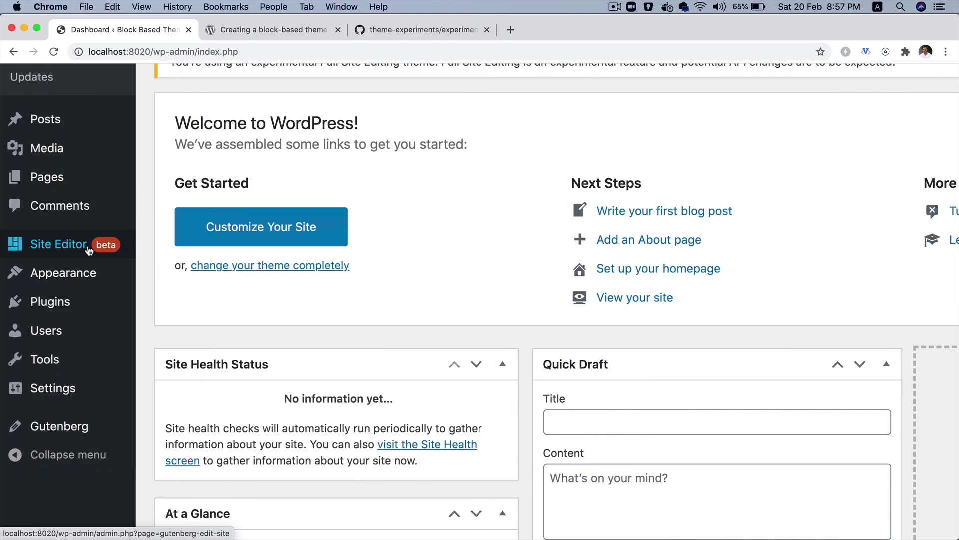
{"action": "left_click", "coordinate": [60, 251]}
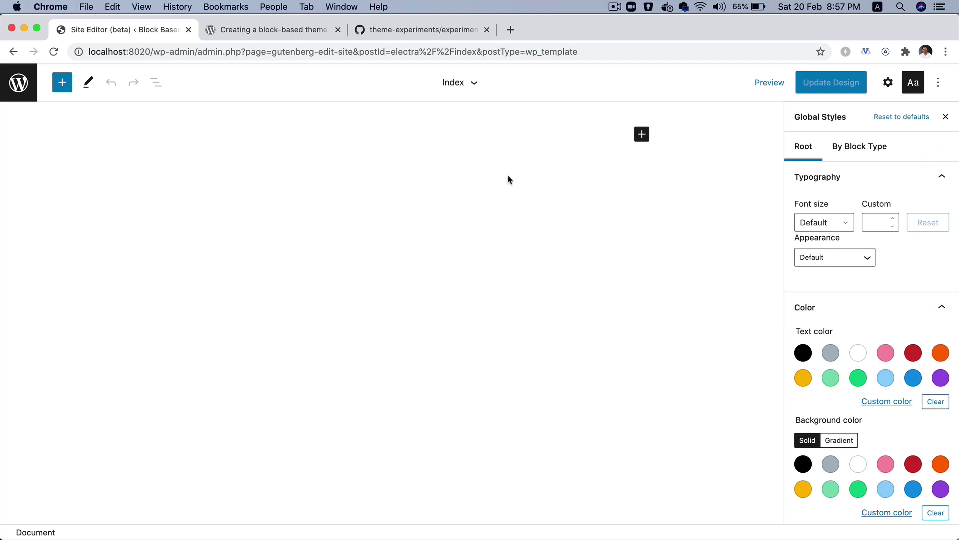
{"action": "left_click", "coordinate": [476, 84]}
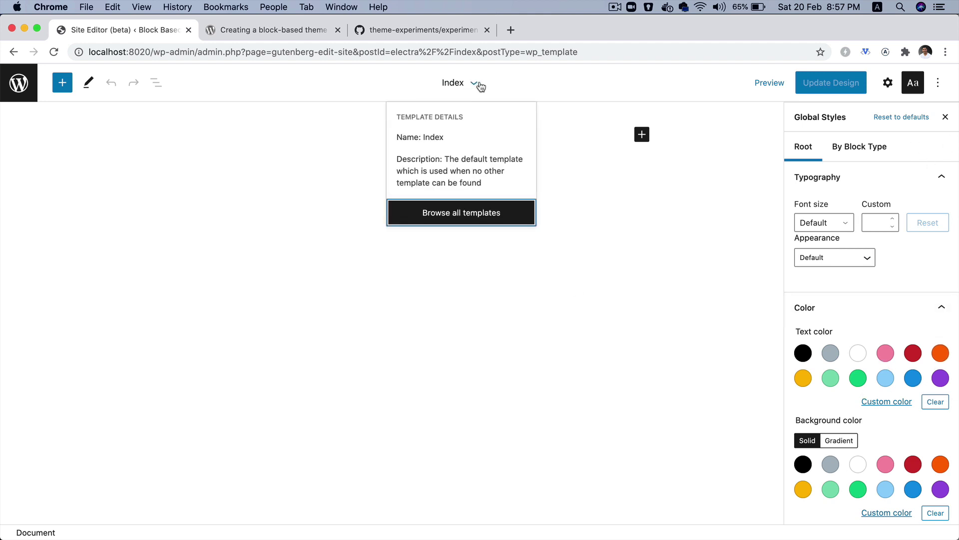
{"action": "left_click", "coordinate": [477, 225]}
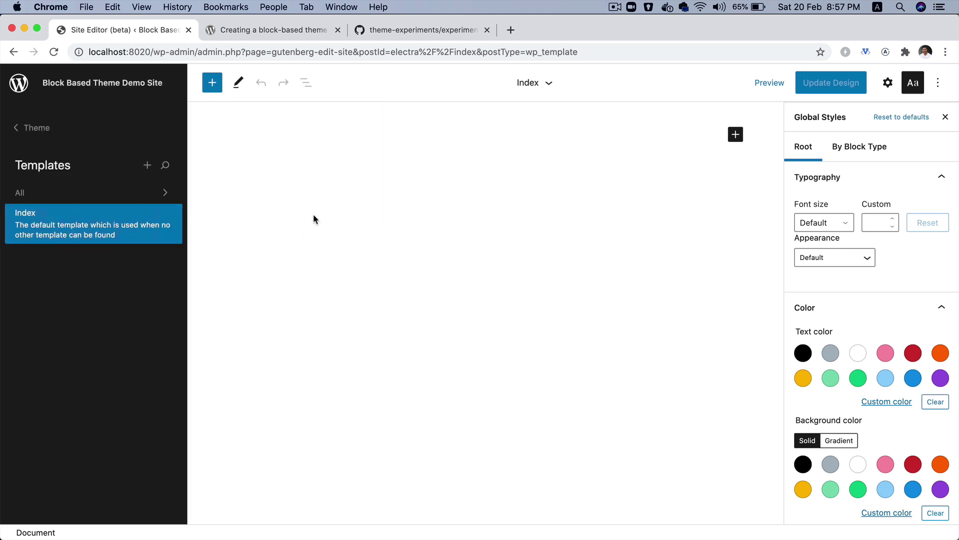
{"action": "left_click", "coordinate": [40, 128]}
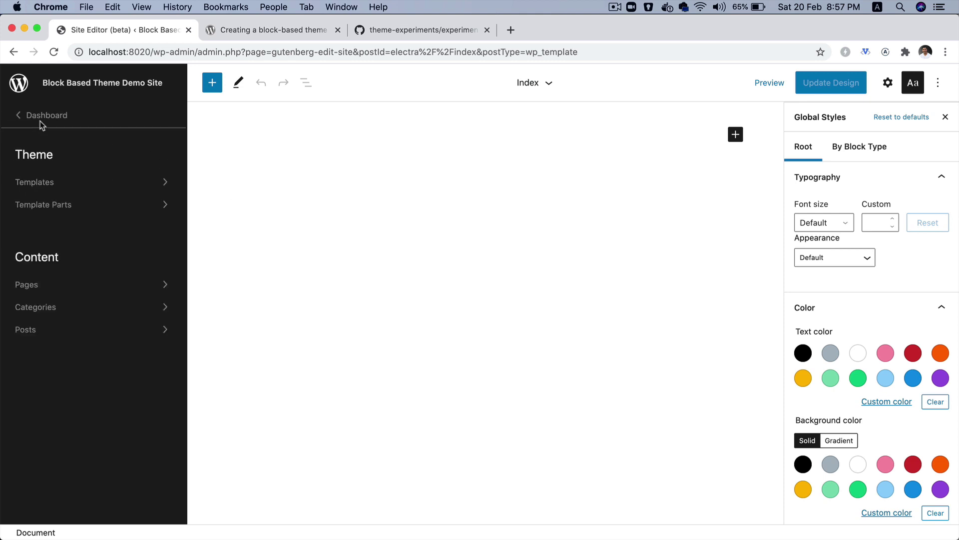
{"action": "left_click", "coordinate": [44, 115]}
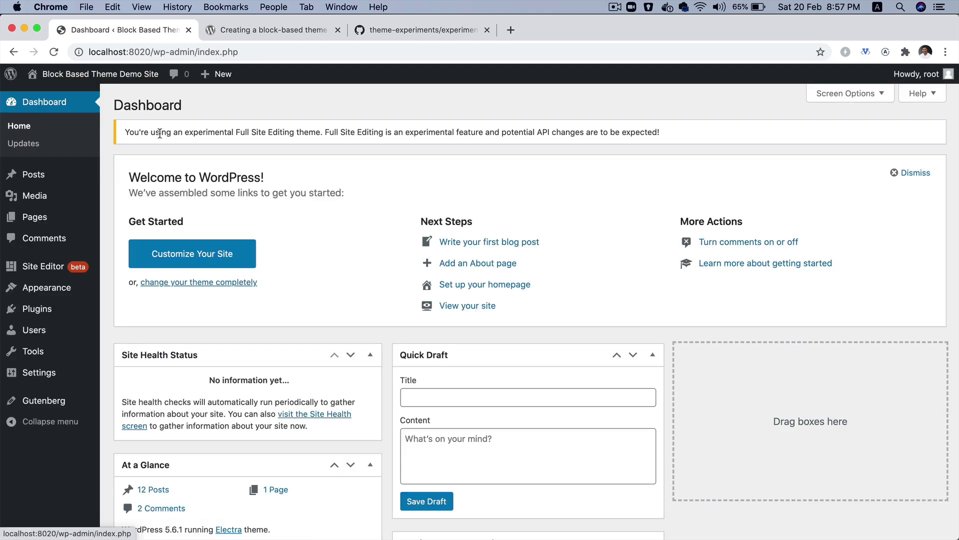
{"action": "left_click", "coordinate": [43, 266]}
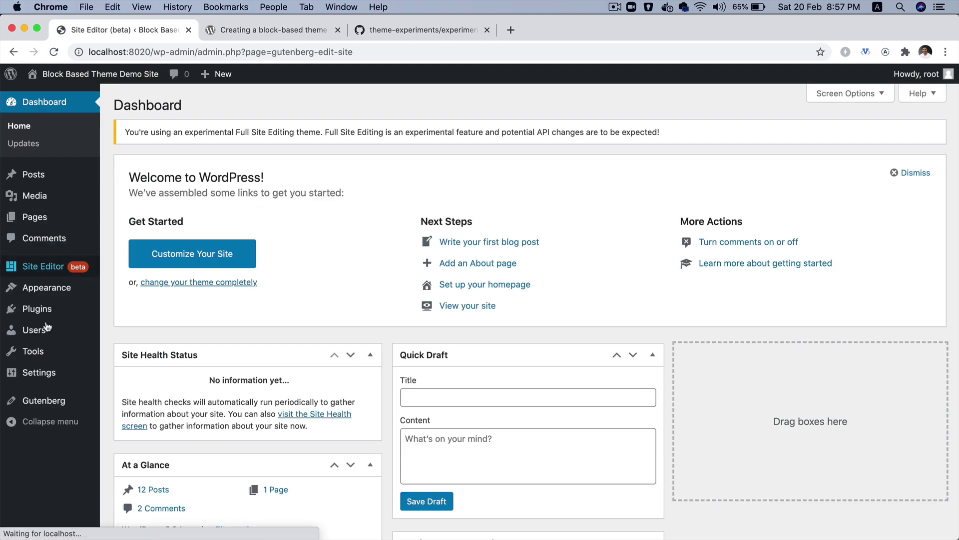
{"action": "key", "text": "super+Tab"}
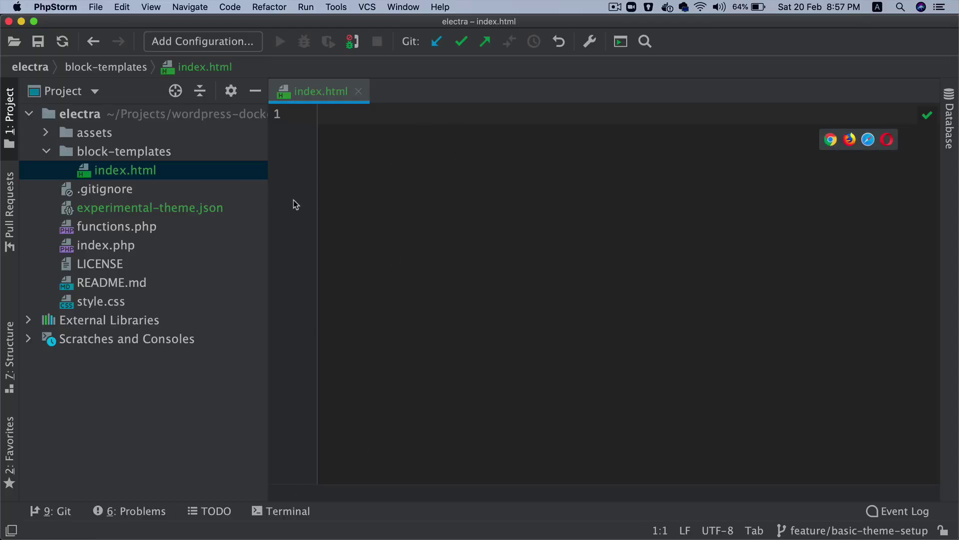
{"action": "key", "text": "super+Tab"}
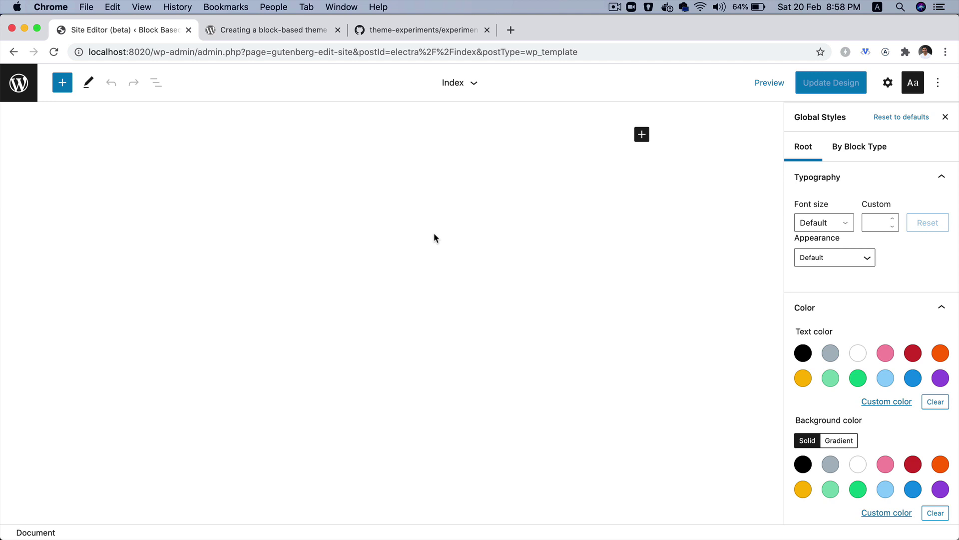
{"action": "key", "text": "super+Tab"}
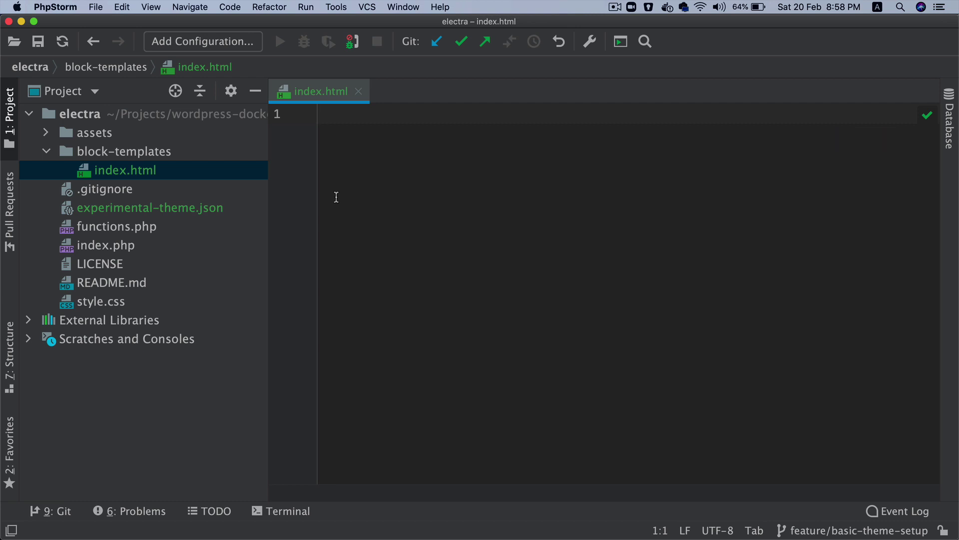
{"action": "key", "text": "super+Tab"}
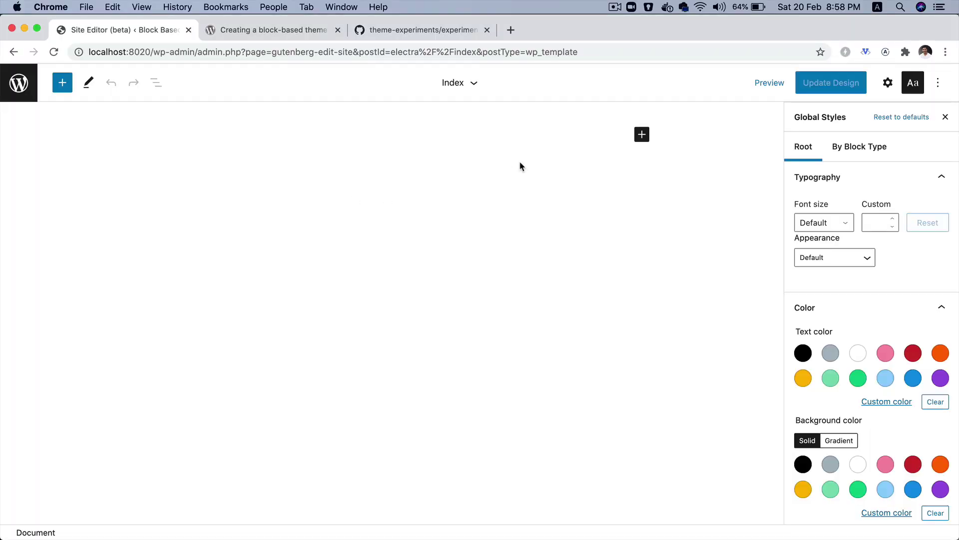
Insert a Template Part block found by searching 'templ' and create a new empty part
{"action": "left_click", "coordinate": [523, 133]}
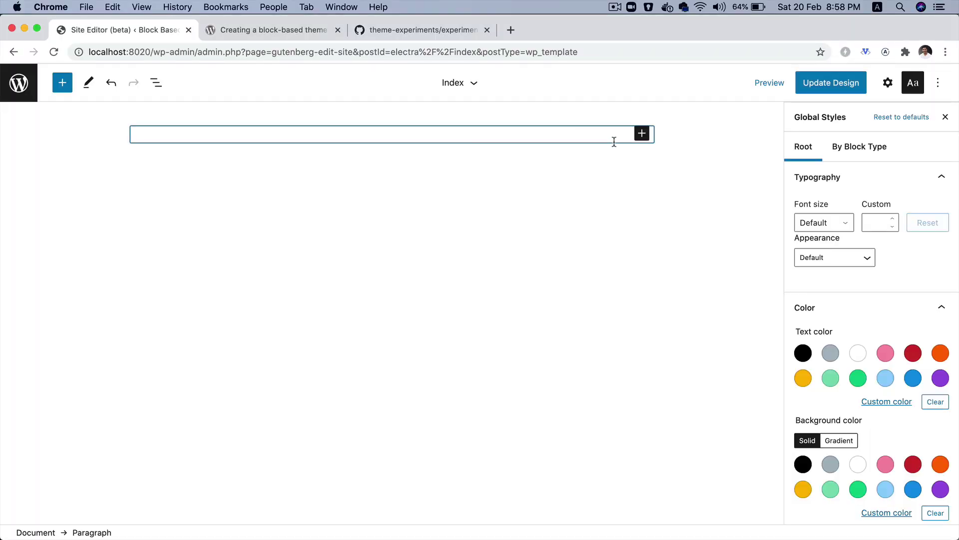
{"action": "left_click", "coordinate": [642, 134]}
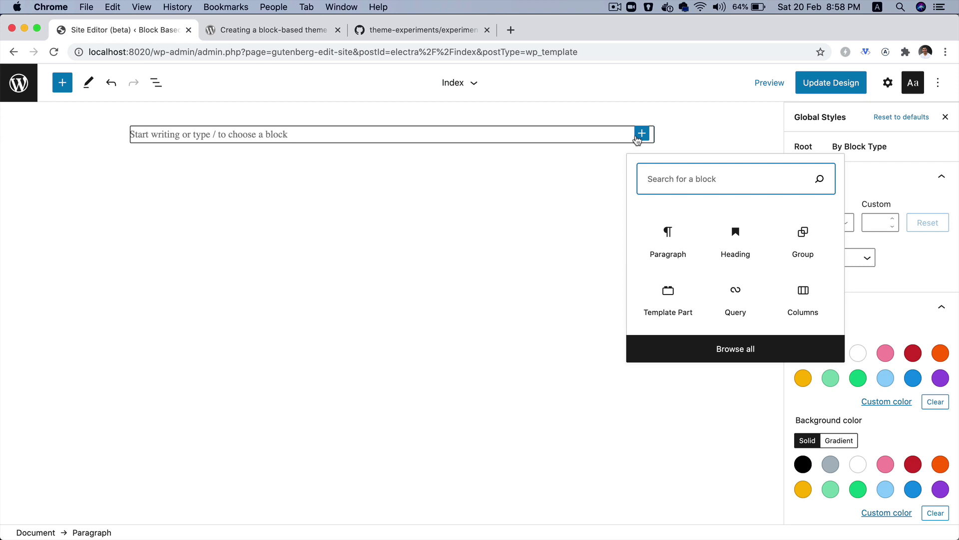
{"action": "type", "text": "templ"}
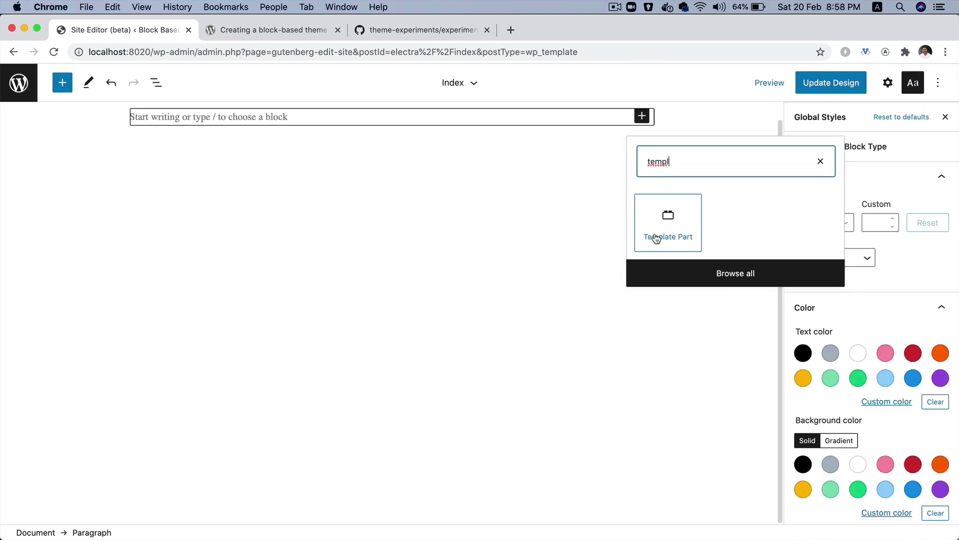
{"action": "left_click", "coordinate": [673, 239]}
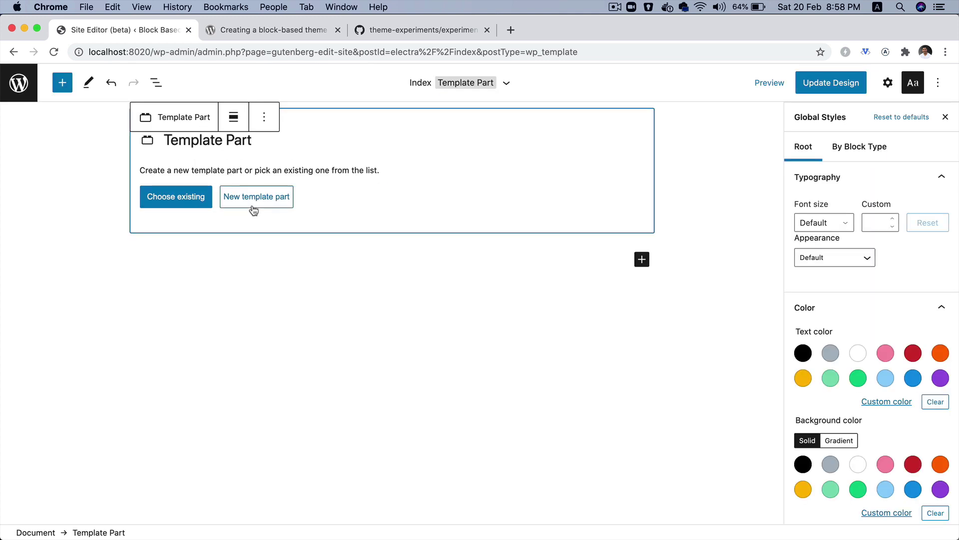
{"action": "left_click", "coordinate": [232, 203]}
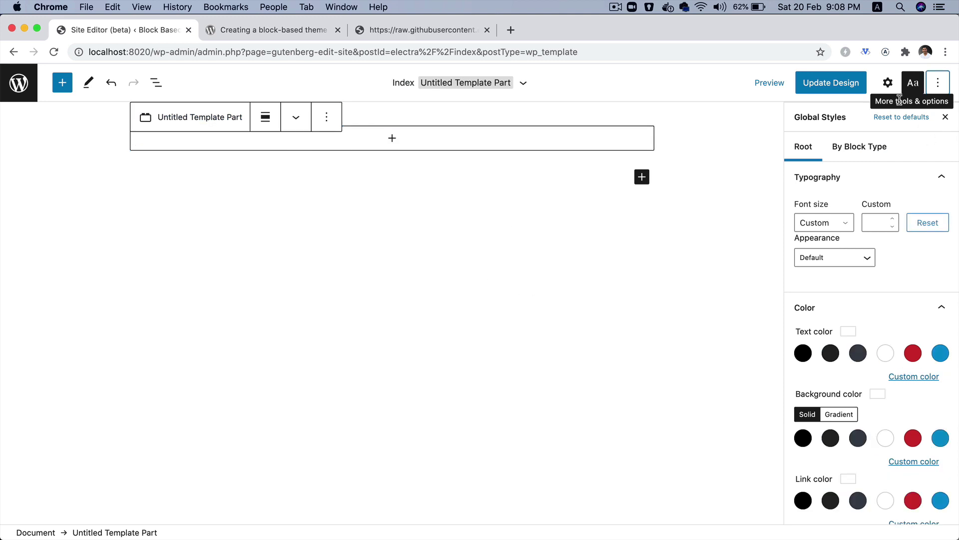
Rename the template part's title to Header in the block settings
{"action": "left_click", "coordinate": [890, 83]}
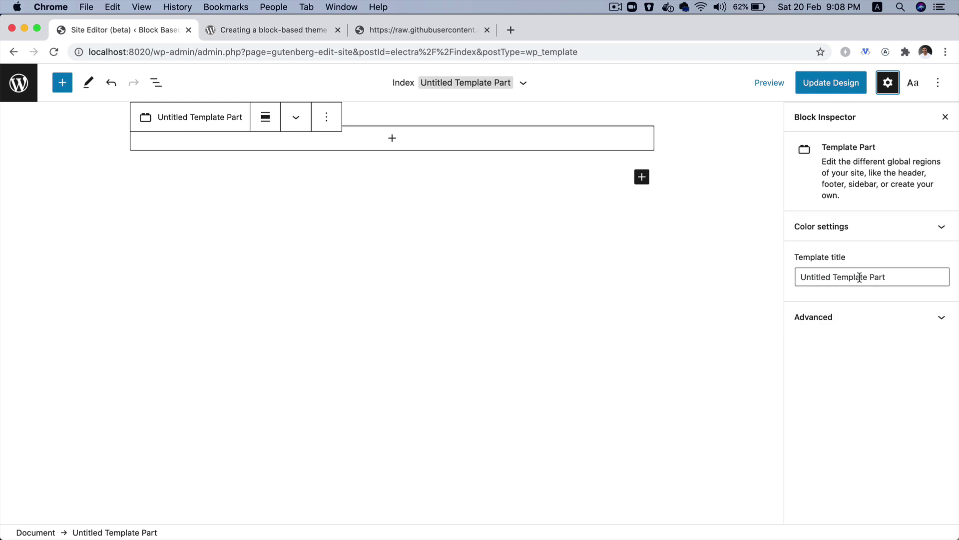
{"action": "scroll", "coordinate": [859, 276], "scroll_direction": "up", "scroll_amount": 2}
{"action": "scroll", "coordinate": [844, 277], "scroll_direction": "down", "scroll_amount": 2}
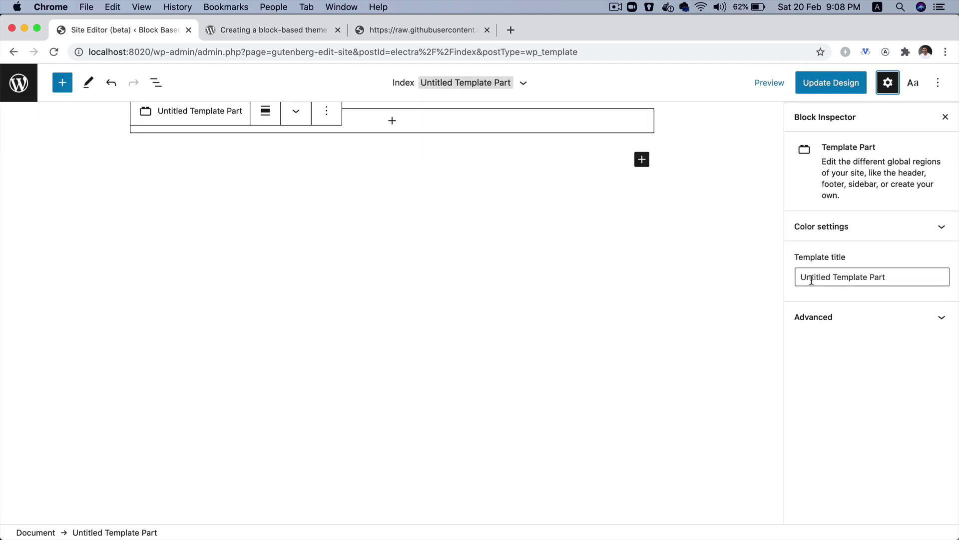
{"action": "triple_click", "coordinate": [886, 278]}
{"action": "type", "text": "Header"}
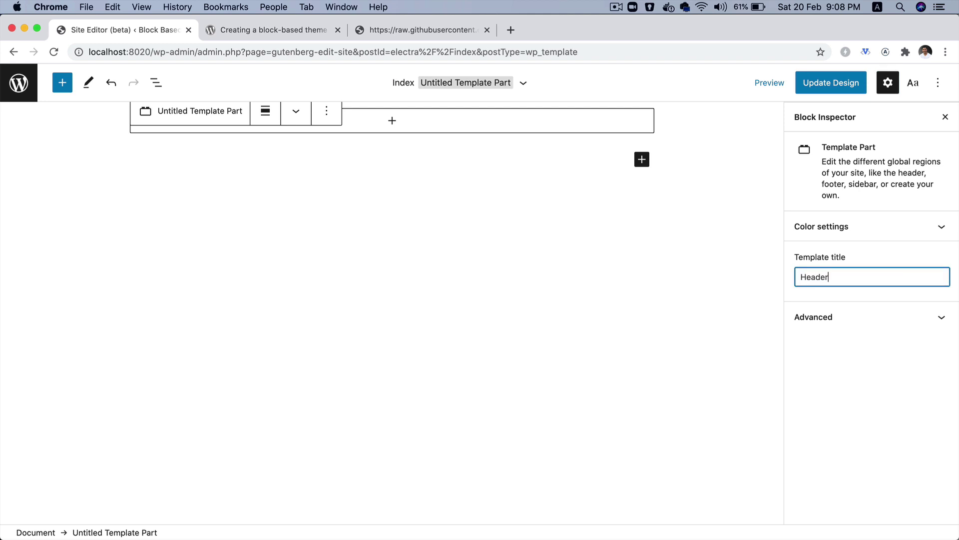
Set the template part's Advanced HTML element to <header>
{"action": "left_click", "coordinate": [534, 301]}
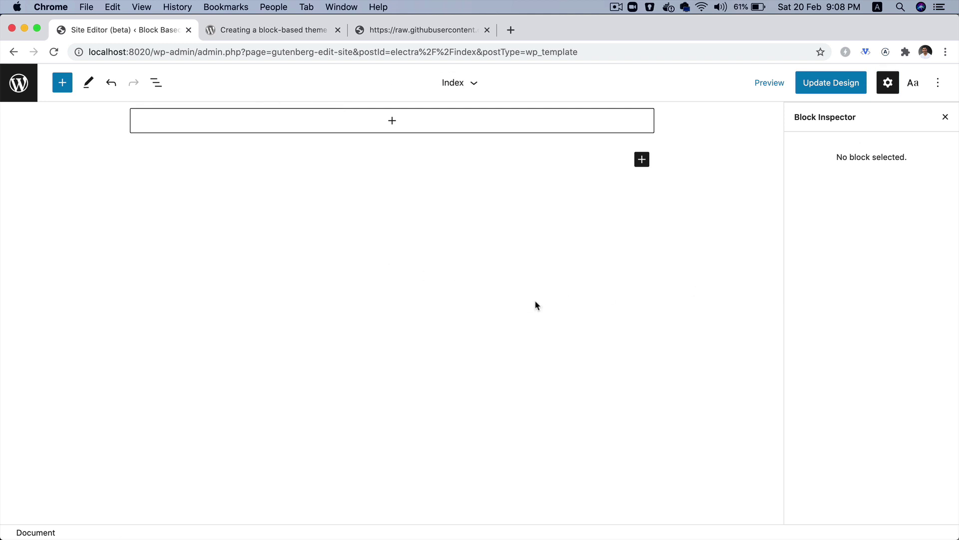
{"action": "scroll", "coordinate": [446, 213], "scroll_direction": "up", "scroll_amount": 1}
{"action": "left_click", "coordinate": [341, 149]}
{"action": "left_click", "coordinate": [811, 315]}
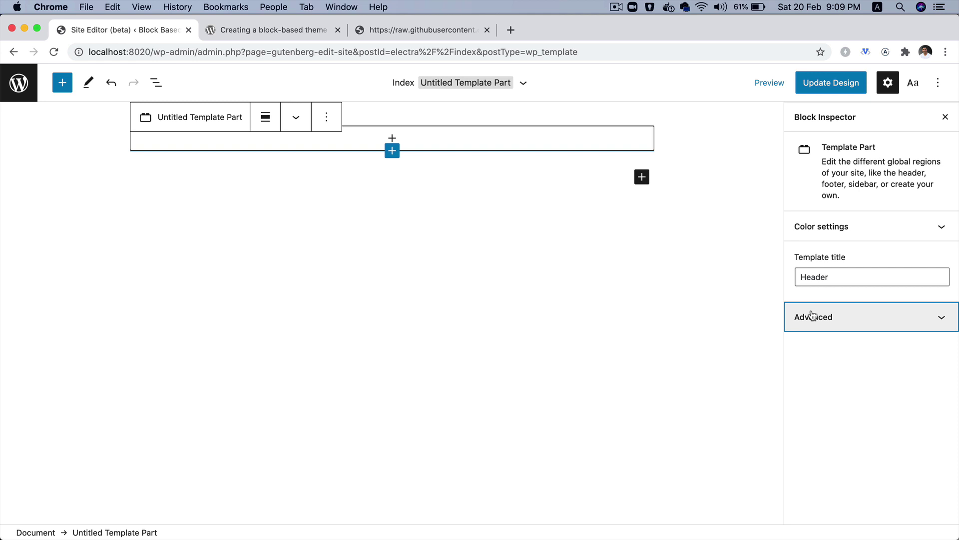
{"action": "left_click", "coordinate": [811, 315]}
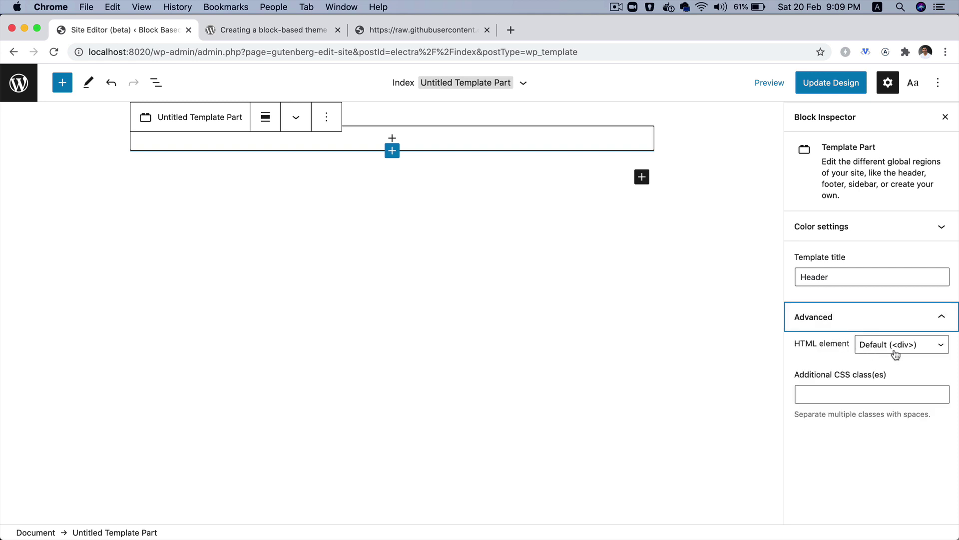
{"action": "scroll", "coordinate": [904, 345], "scroll_direction": "up", "scroll_amount": 5}
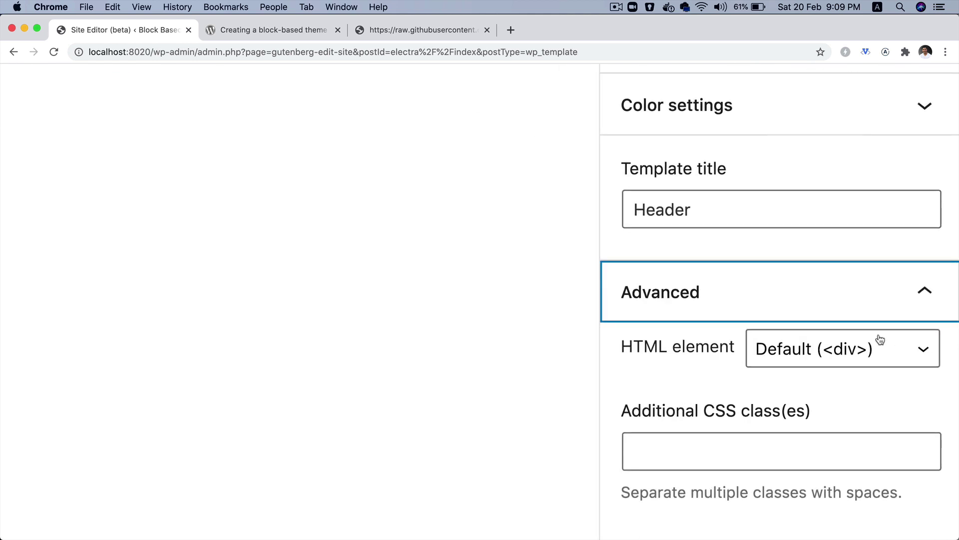
{"action": "left_click", "coordinate": [844, 352]}
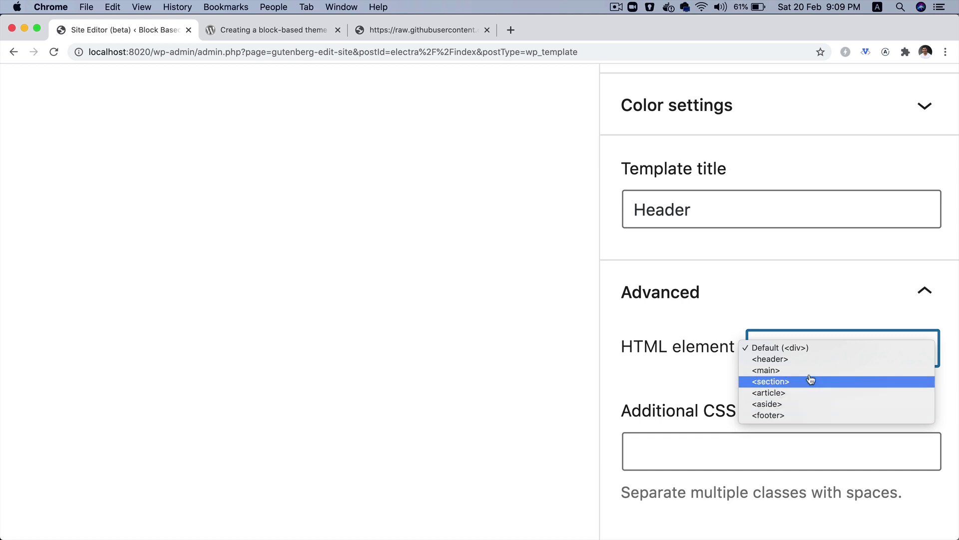
{"action": "left_click", "coordinate": [805, 360]}
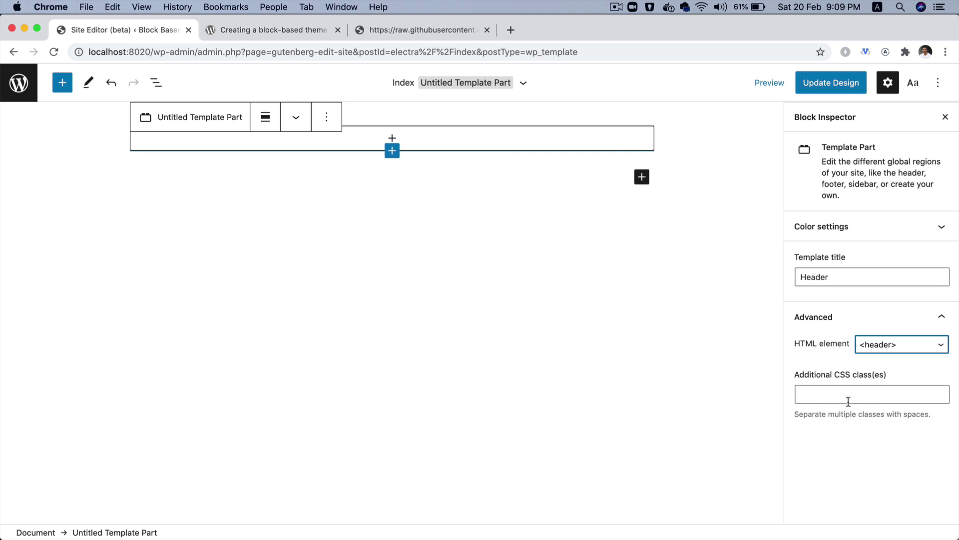
Enter site-header in the template part's Additional CSS class(es) field
{"action": "left_click", "coordinate": [843, 398]}
{"action": "type", "text": "site-header"}
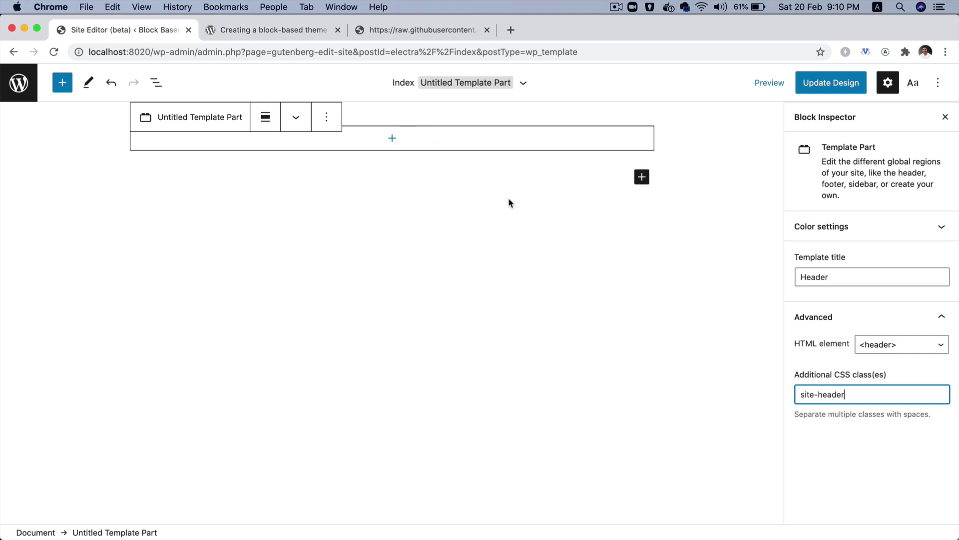
Insert a Group block into the empty Header template part
{"action": "left_click", "coordinate": [383, 144]}
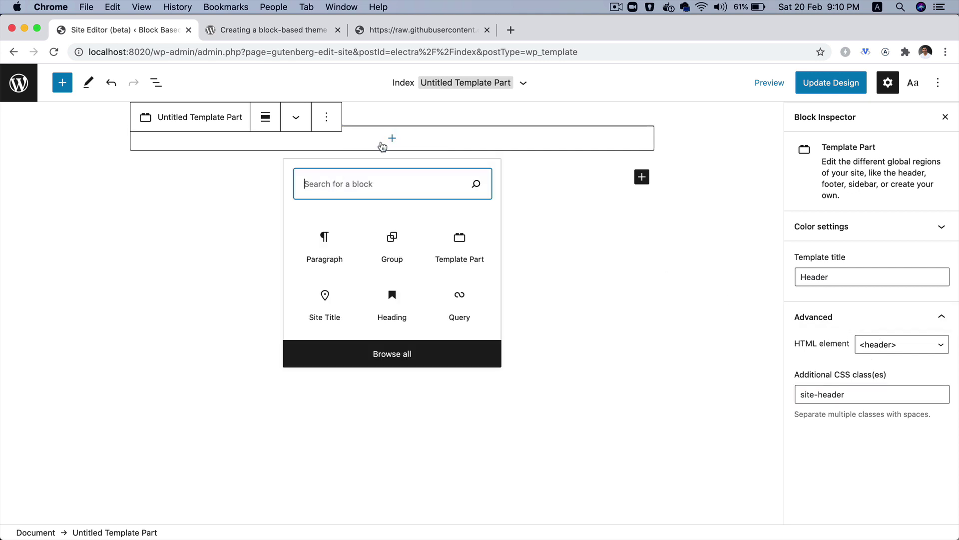
{"action": "type", "text": "grou"}
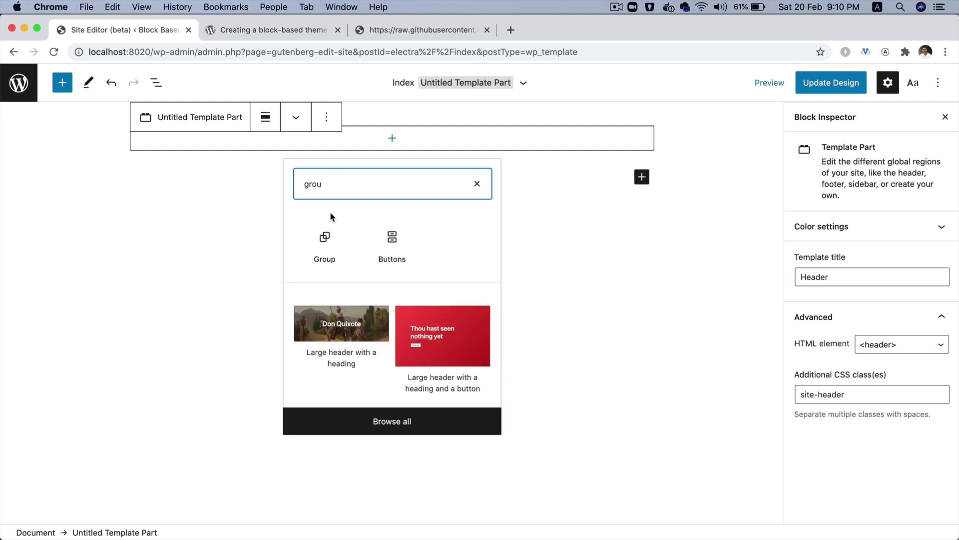
{"action": "key", "text": "super+a"}
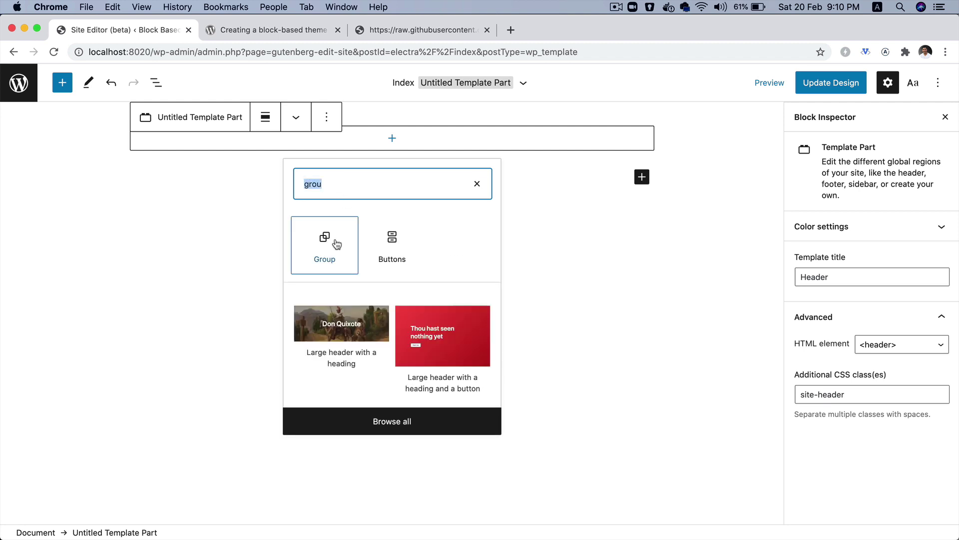
{"action": "left_click", "coordinate": [336, 244]}
Add a Columns block inside the group using the 30 / 70 layout
{"action": "left_click", "coordinate": [388, 146]}
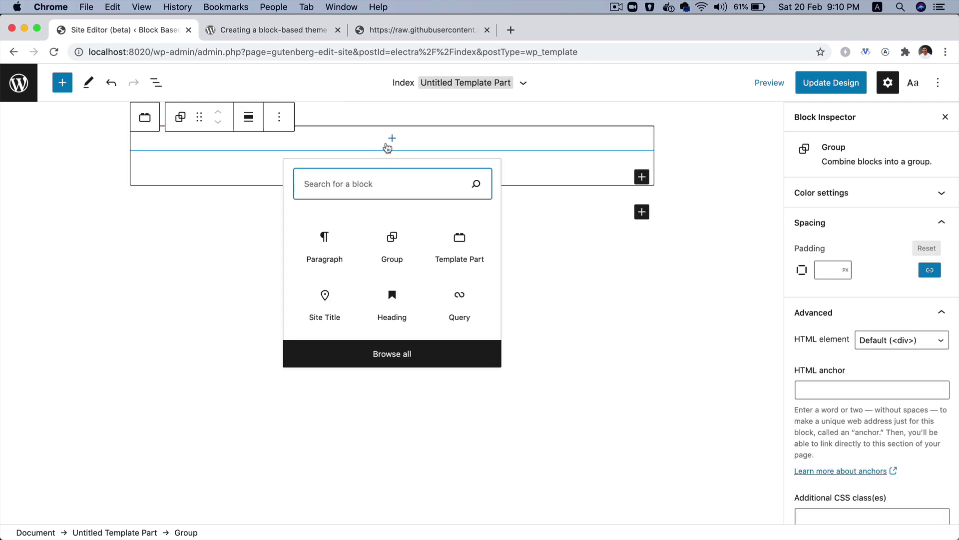
{"action": "type", "text": "col"}
{"action": "left_click", "coordinate": [323, 235]}
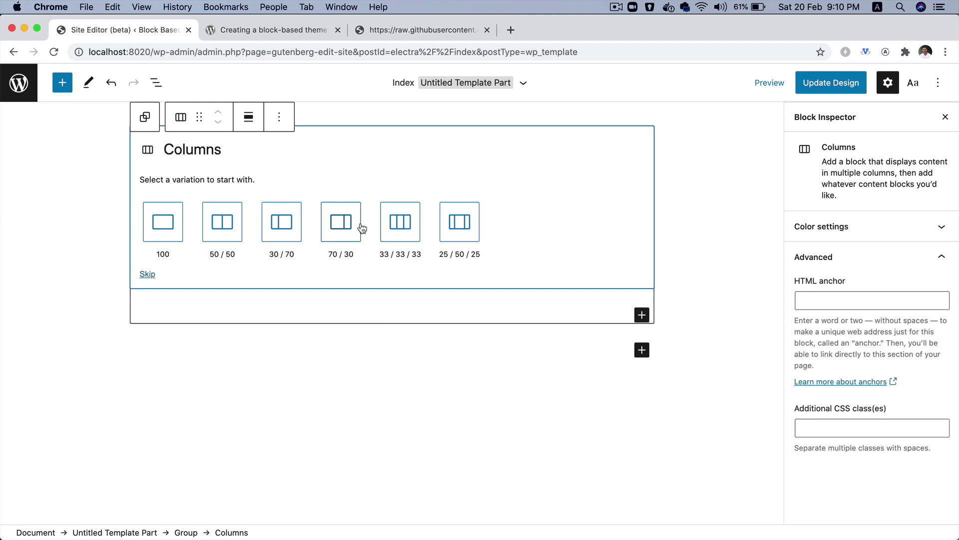
{"action": "key", "text": "super+equal"}
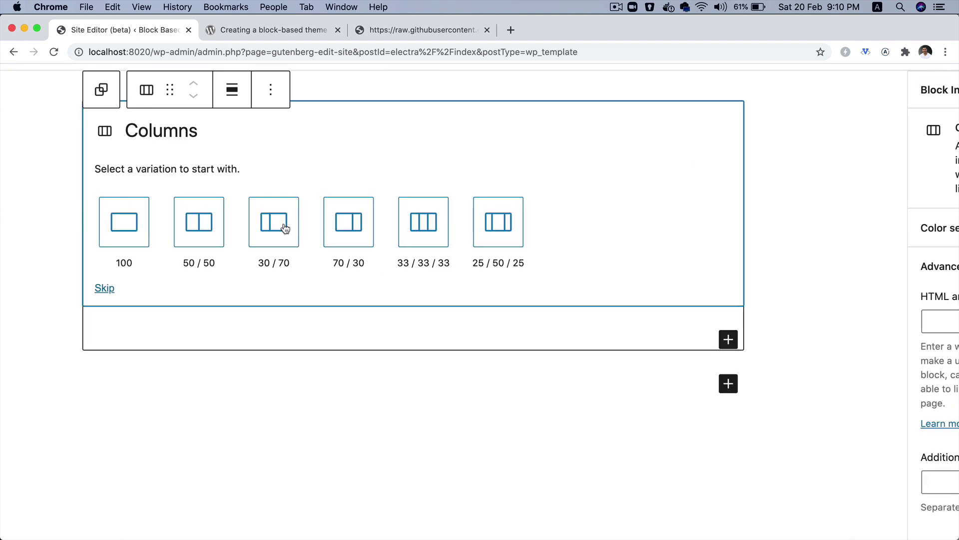
{"action": "left_click", "coordinate": [281, 221]}
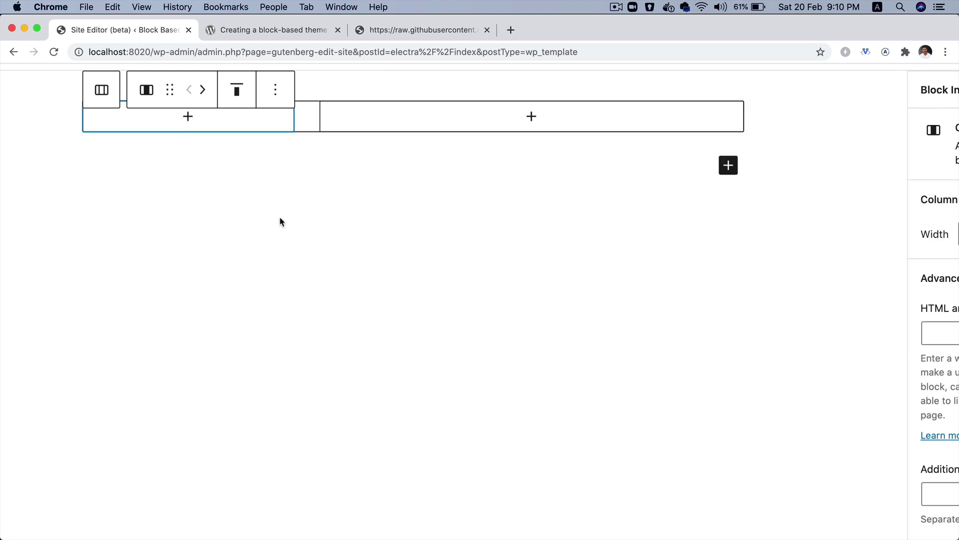
{"action": "scroll", "coordinate": [165, 138], "scroll_direction": "up", "scroll_amount": 2}
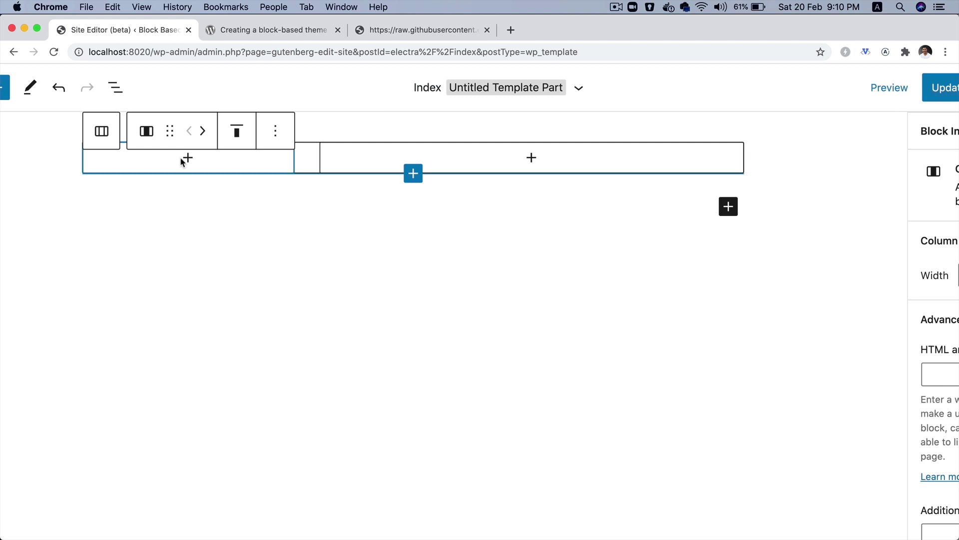
Insert a Site Title block in the 30% left column with an empty paragraph below it
{"action": "left_click", "coordinate": [187, 159]}
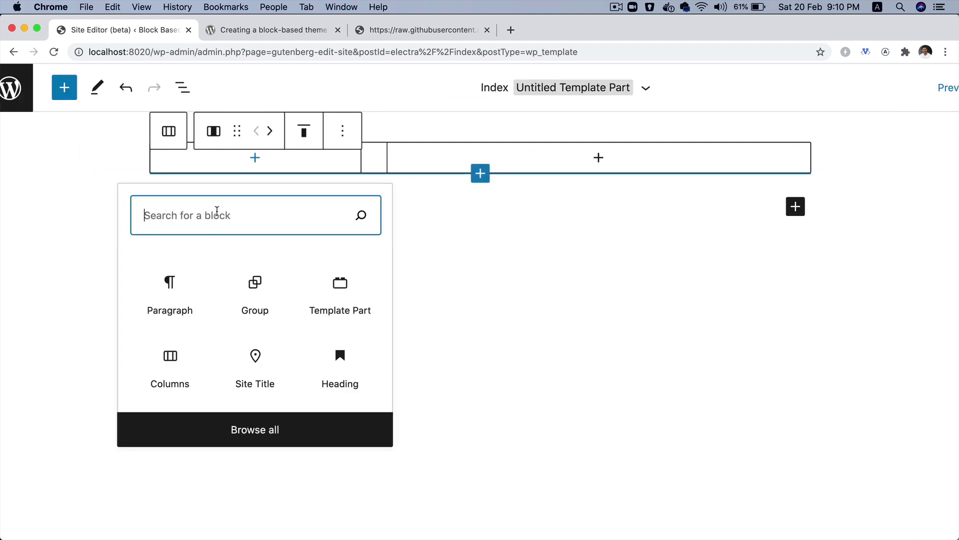
{"action": "type", "text": "site"}
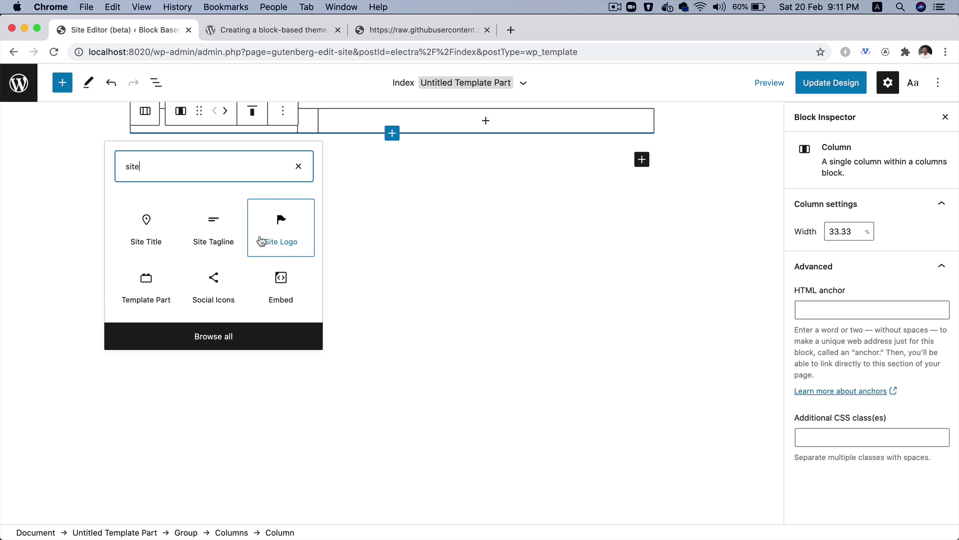
{"action": "left_click", "coordinate": [144, 242]}
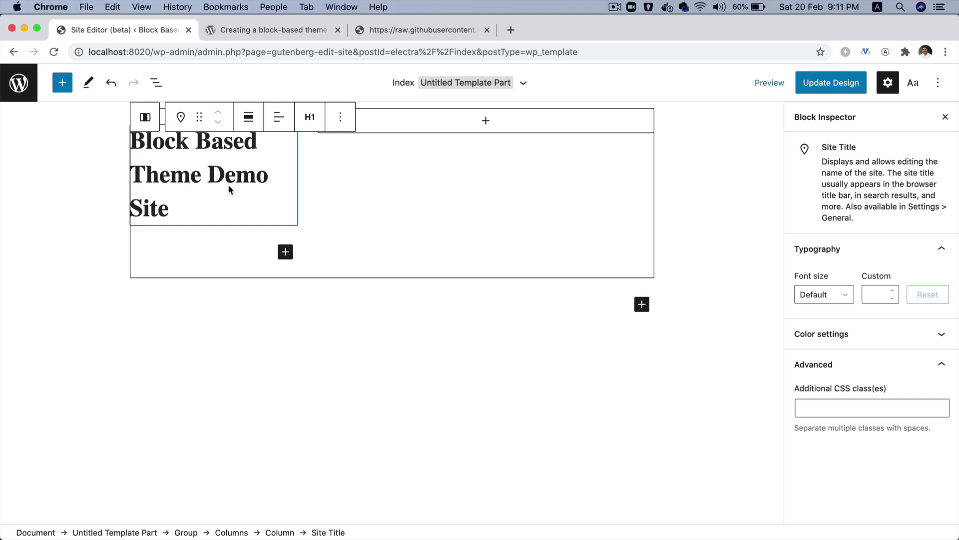
{"action": "left_click", "coordinate": [202, 248]}
{"action": "left_click", "coordinate": [199, 147]}
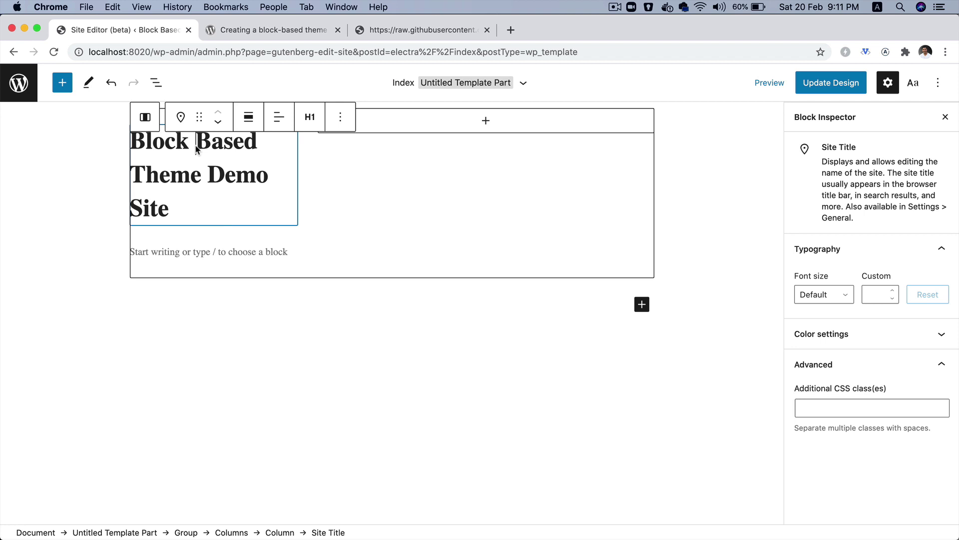
{"action": "left_click", "coordinate": [199, 258]}
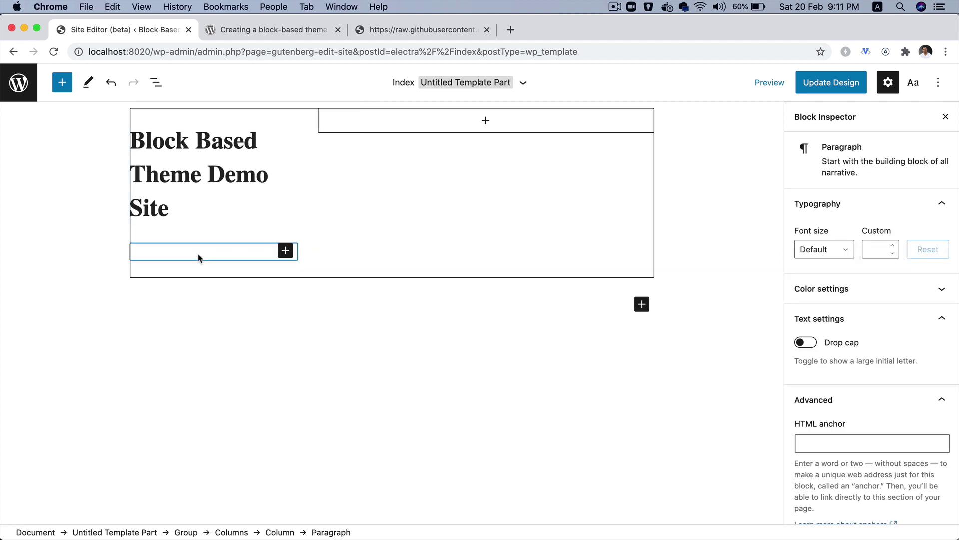
Replace the empty paragraph with a Site Tagline block showing 'Just another WordPress site'
{"action": "left_click", "coordinate": [283, 251]}
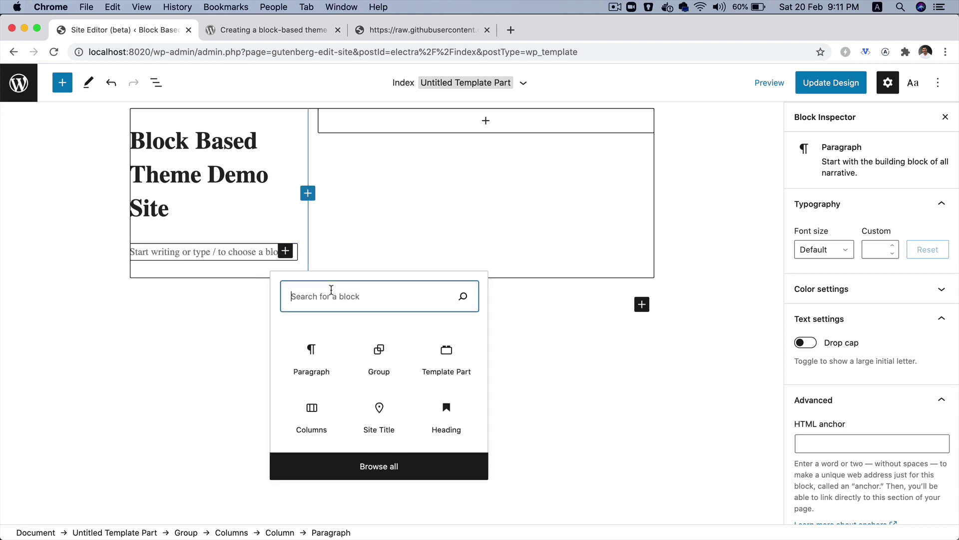
{"action": "type", "text": "site"}
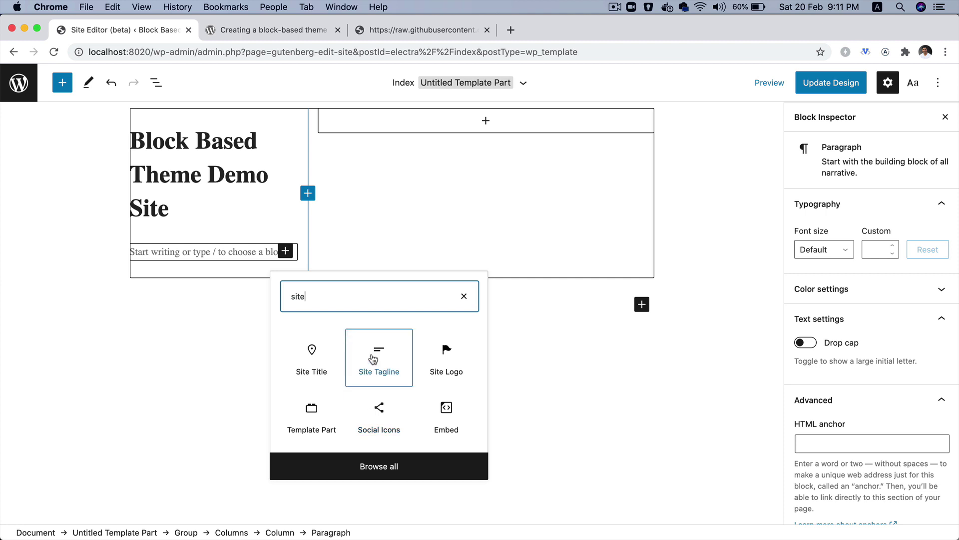
{"action": "scroll", "coordinate": [377, 360], "scroll_direction": "up", "scroll_amount": 5}
{"action": "scroll", "coordinate": [372, 359], "scroll_direction": "up", "scroll_amount": 1}
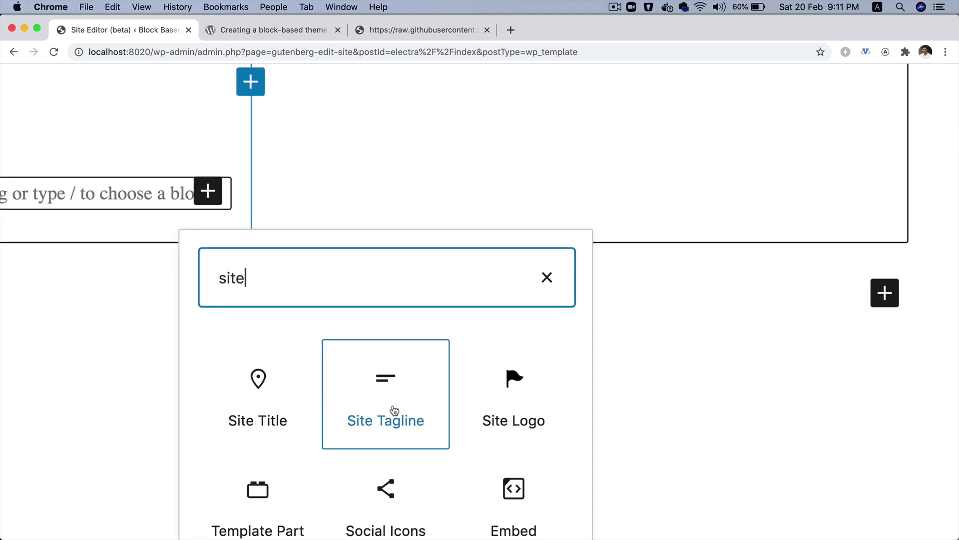
{"action": "scroll", "coordinate": [393, 411], "scroll_direction": "down", "scroll_amount": 5}
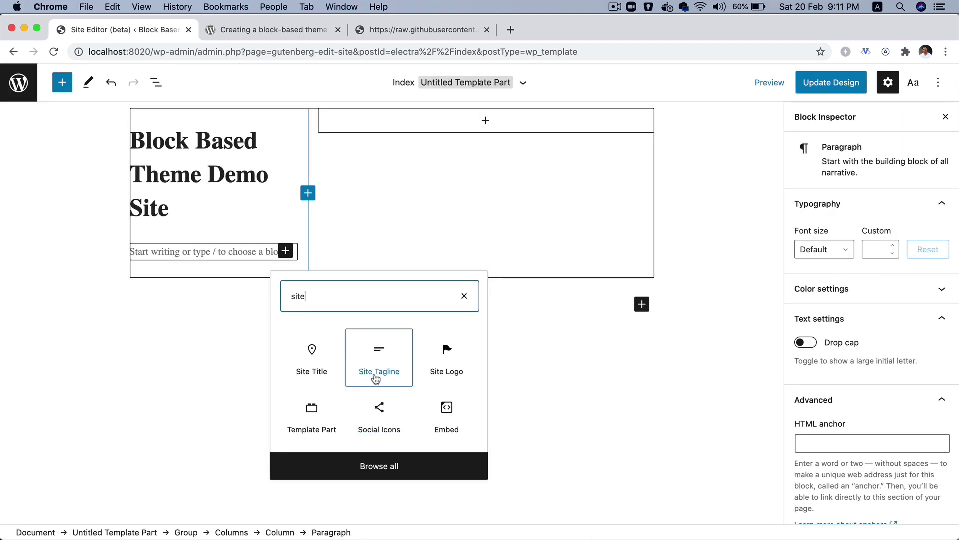
{"action": "left_click", "coordinate": [375, 380]}
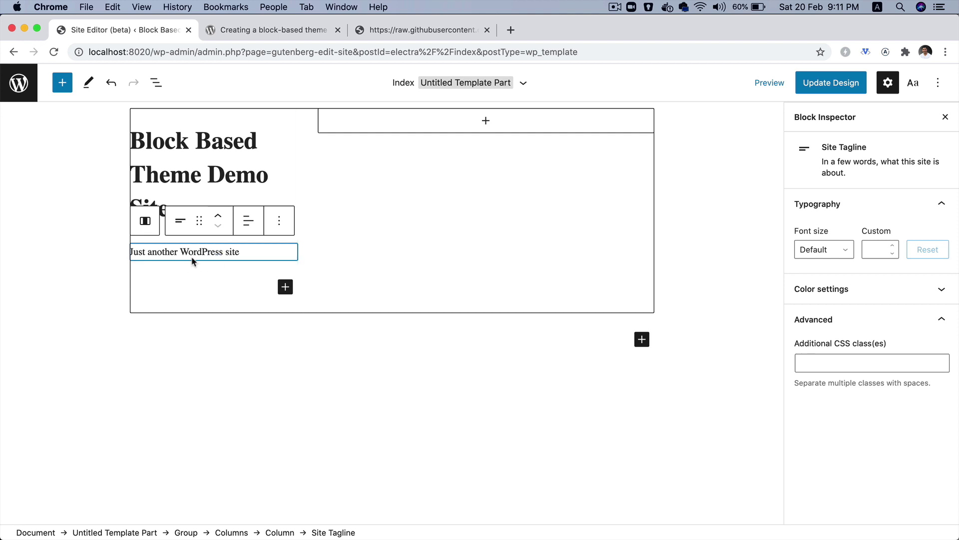
{"action": "left_click", "coordinate": [487, 175]}
{"action": "scroll", "coordinate": [491, 137], "scroll_direction": "up", "scroll_amount": 3}
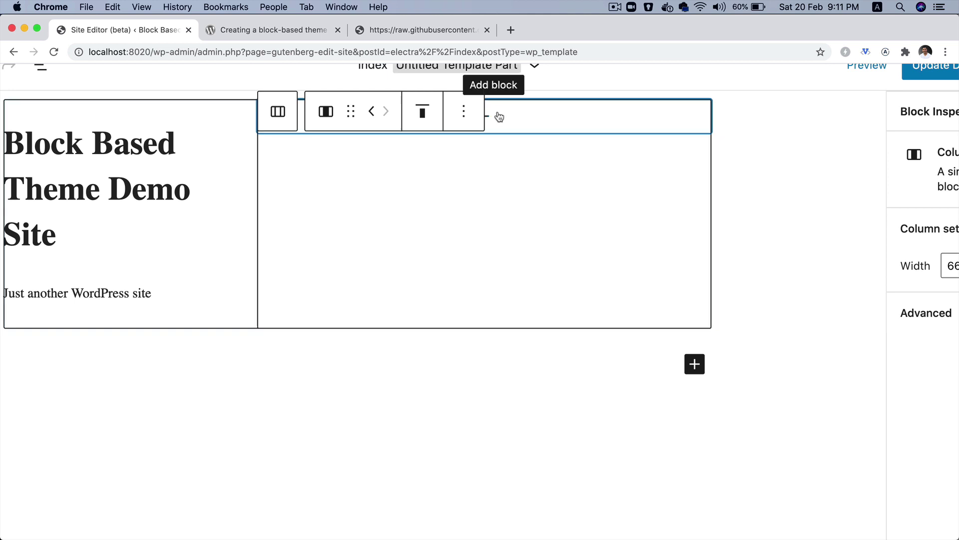
Insert a horizontal Navigation block into the header's empty right column
{"action": "left_click", "coordinate": [496, 110]}
{"action": "scroll", "coordinate": [497, 109], "scroll_direction": "down", "scroll_amount": 3}
{"action": "type", "text": "nav"}
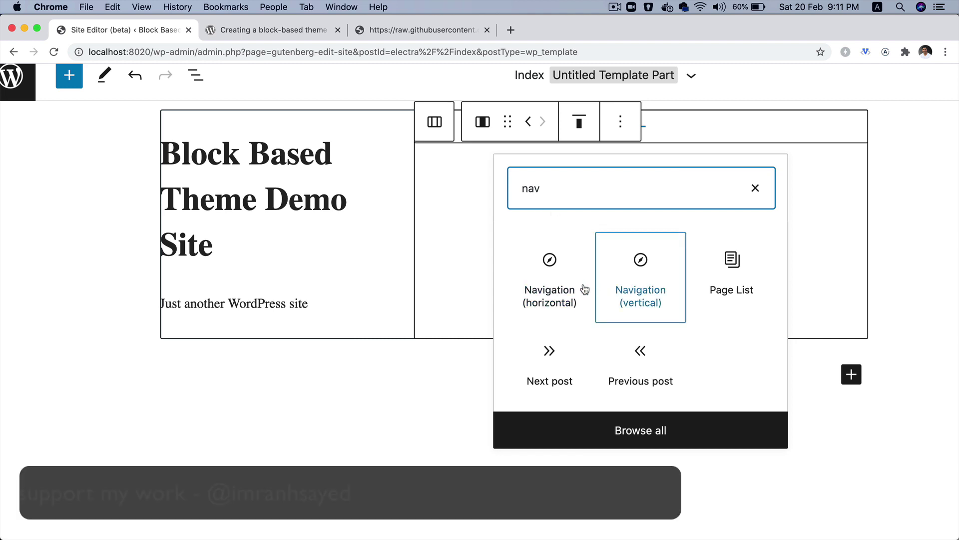
{"action": "left_click", "coordinate": [557, 269]}
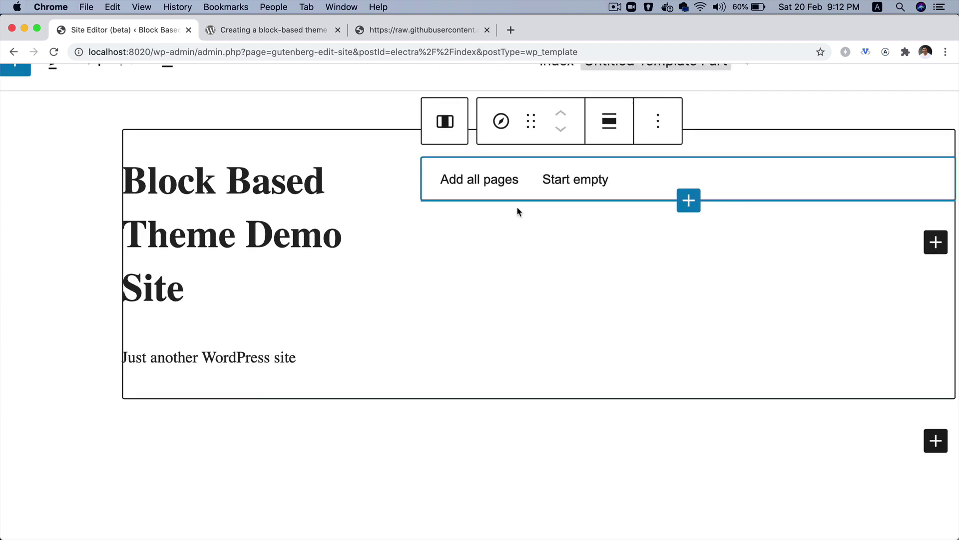
Fill the navigation with the existing pages so it lists Sample Page, then reset the browser zoom
{"action": "scroll", "coordinate": [516, 212], "scroll_direction": "up", "scroll_amount": 3}
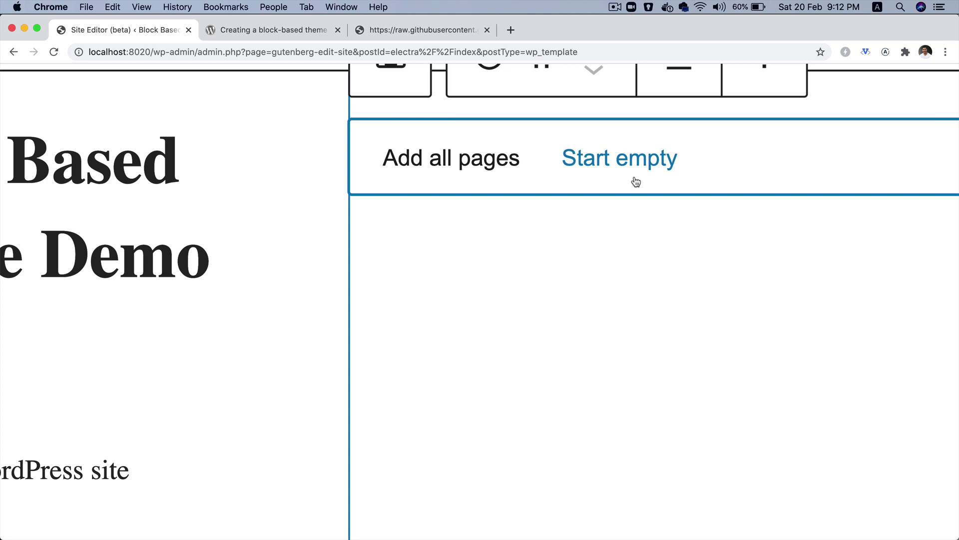
{"action": "scroll", "coordinate": [635, 182], "scroll_direction": "down", "scroll_amount": 5}
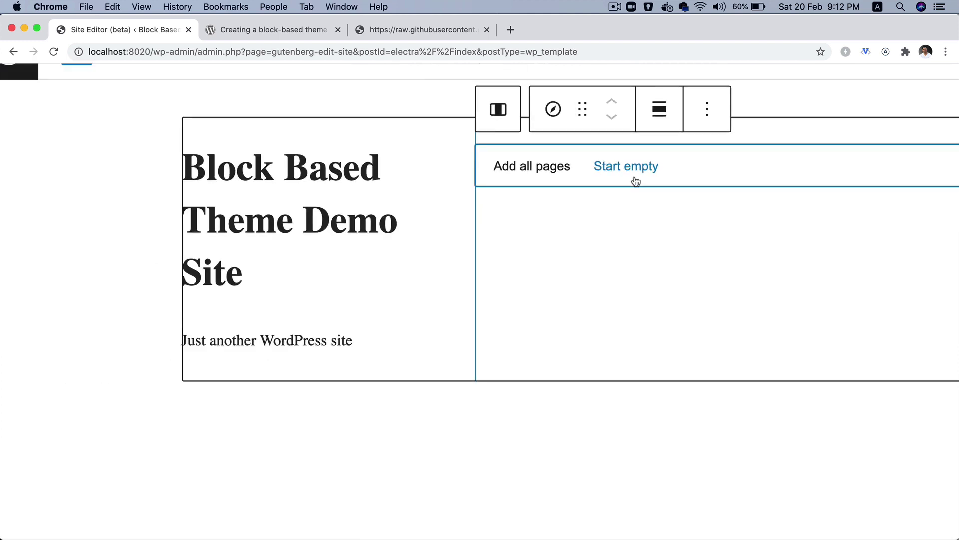
{"action": "left_click", "coordinate": [529, 171]}
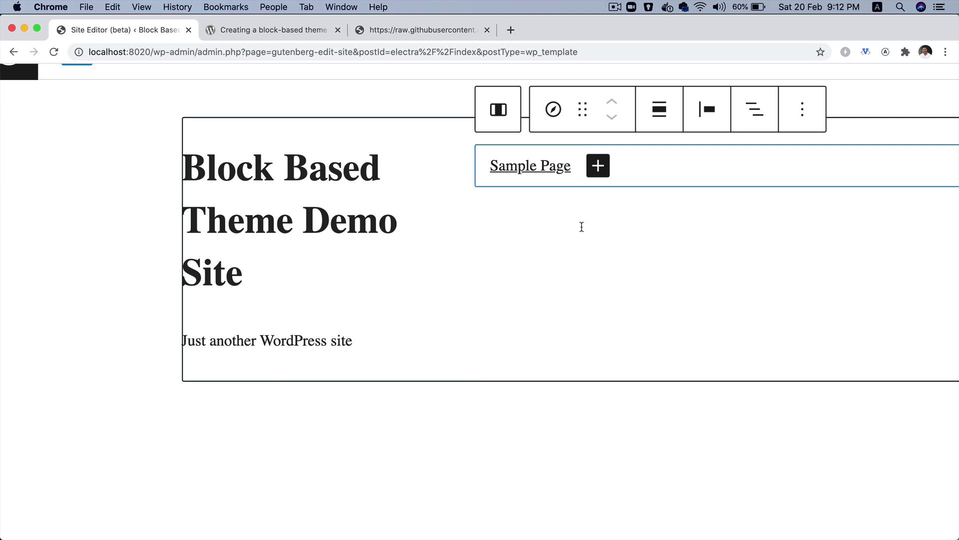
{"action": "scroll", "coordinate": [432, 252], "scroll_direction": "up", "scroll_amount": 2}
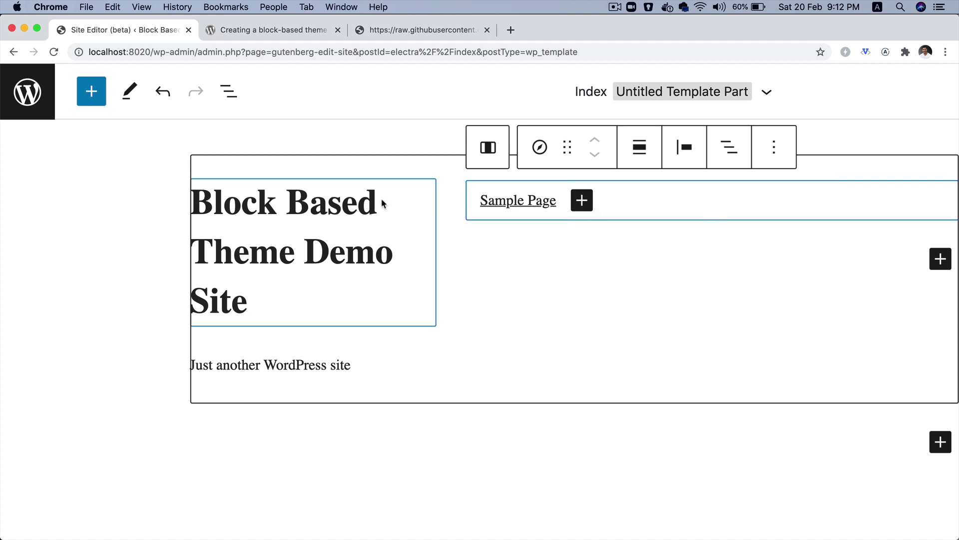
{"action": "key", "text": "super+0"}
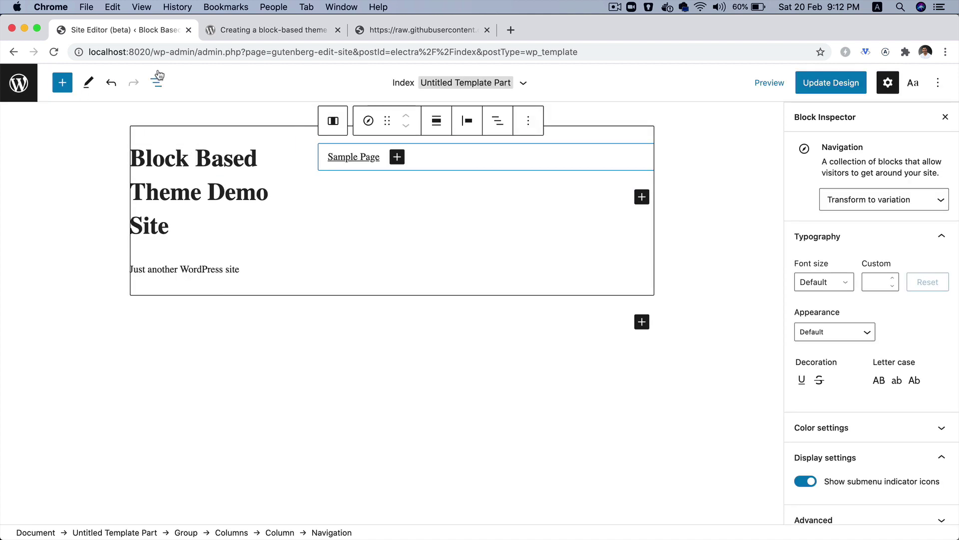
Open the site's front page in a new tab and enlarge it, showing only 'Empty template'
{"action": "left_click_drag", "start_coordinate": [155, 51], "coordinate": [15, 44]}
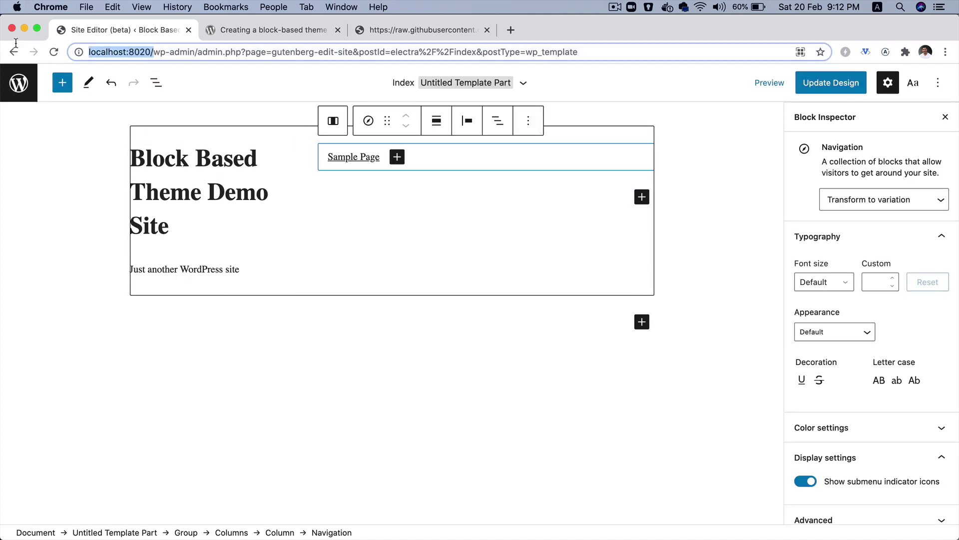
{"action": "key", "text": "super+c"}
{"action": "left_click", "coordinate": [510, 30]}
{"action": "key", "text": "super+v"}
{"action": "key", "text": "Return"}
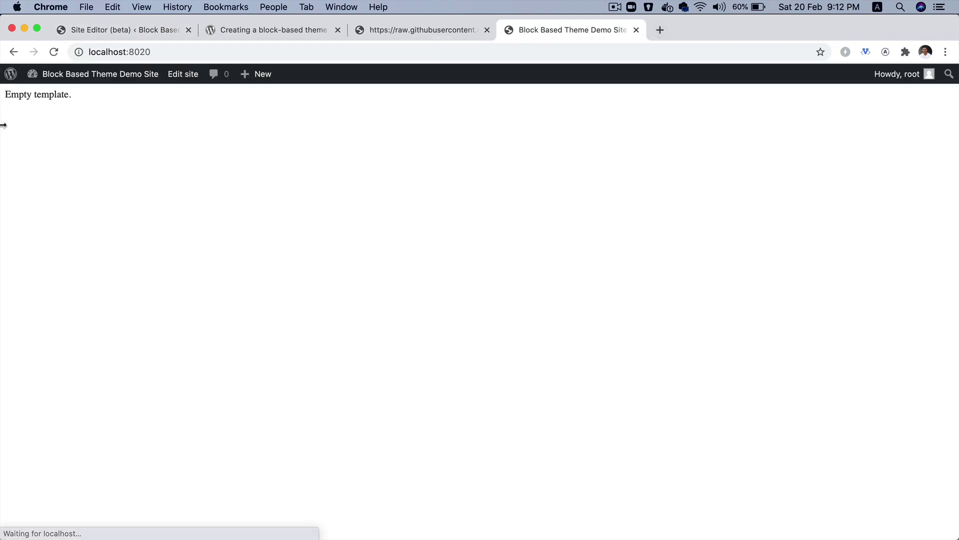
{"action": "left_click", "coordinate": [48, 76]}
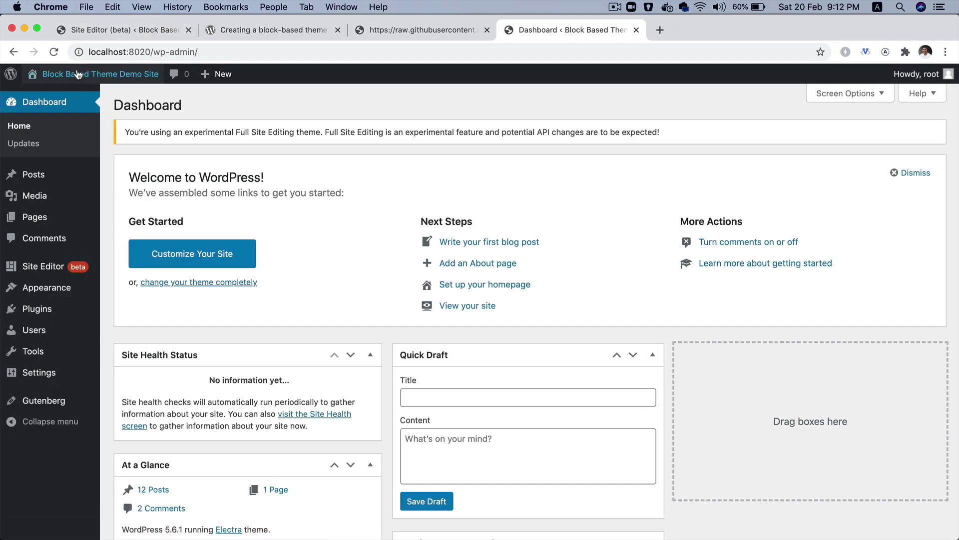
{"action": "left_click", "coordinate": [14, 52]}
{"action": "key", "text": "super+equal"}
{"action": "key", "text": "super+equal"}
{"action": "key", "text": "super+equal"}
{"action": "key", "text": "super+equal"}
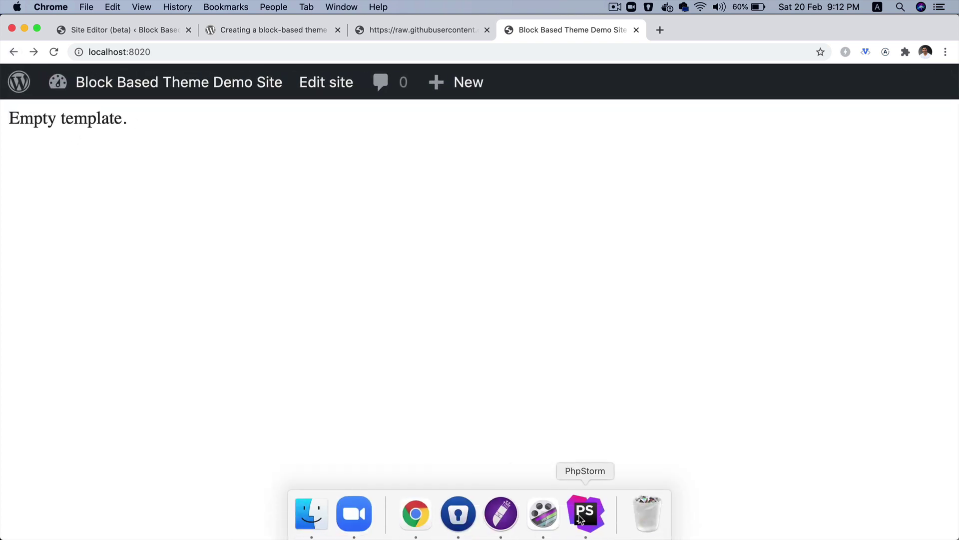
Open the theme's block-templates/index.html file in PhpStorm
{"action": "left_click", "coordinate": [582, 517]}
{"action": "double_click", "coordinate": [129, 156]}
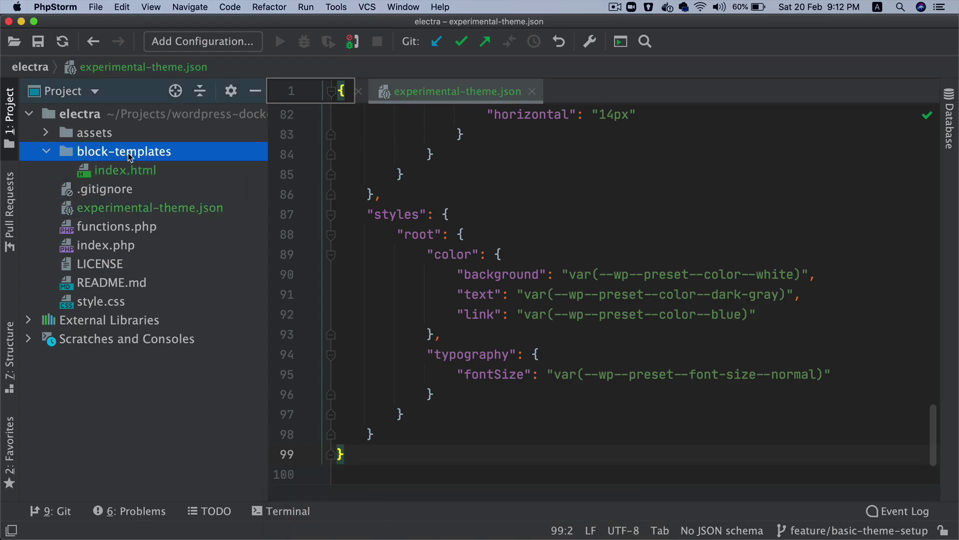
{"action": "double_click", "coordinate": [125, 170]}
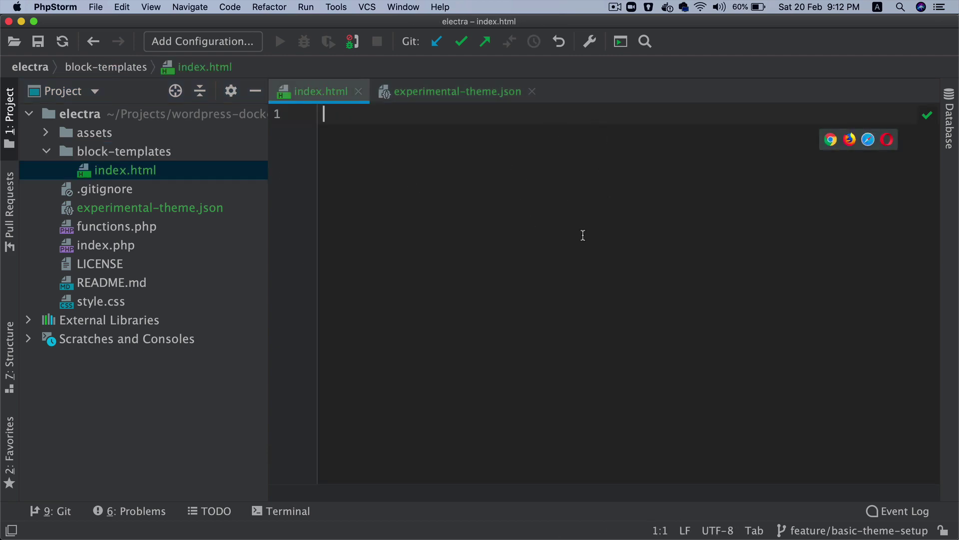
{"action": "key", "text": "super+Tab"}
{"action": "key", "text": "super+Tab"}
{"action": "key", "text": "super+Tab"}
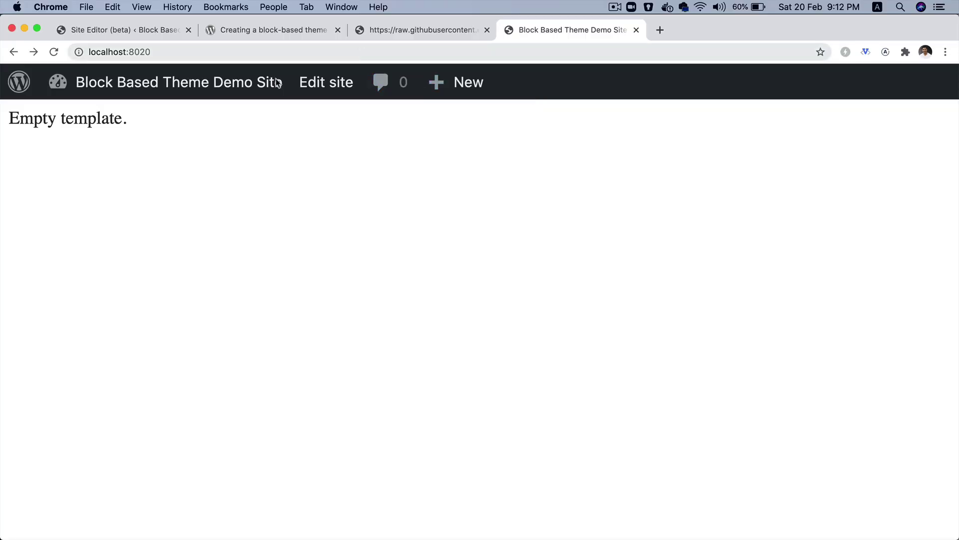
Create and publish a new page titled 'About'
{"action": "left_click", "coordinate": [75, 90]}
{"action": "mouse_move", "coordinate": [33, 174]}
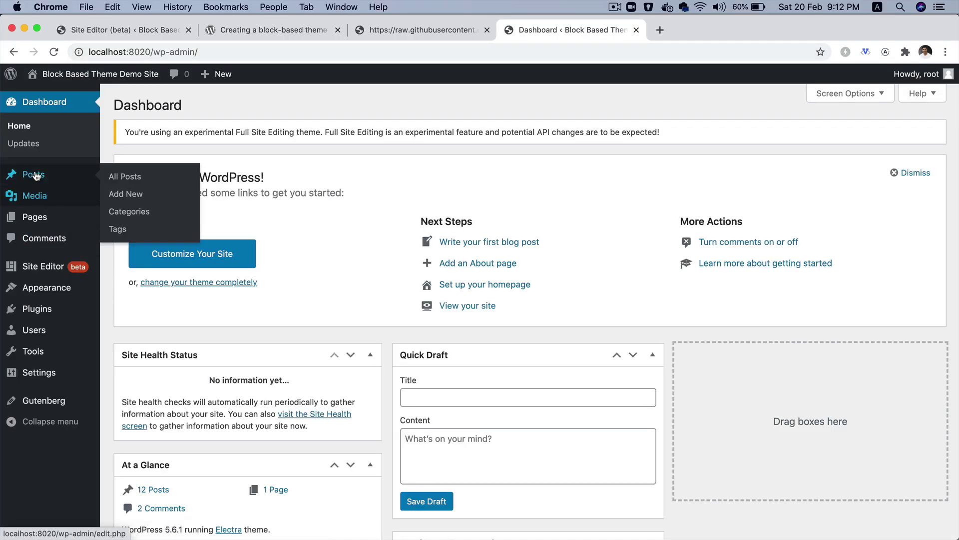
{"action": "left_click", "coordinate": [35, 216]}
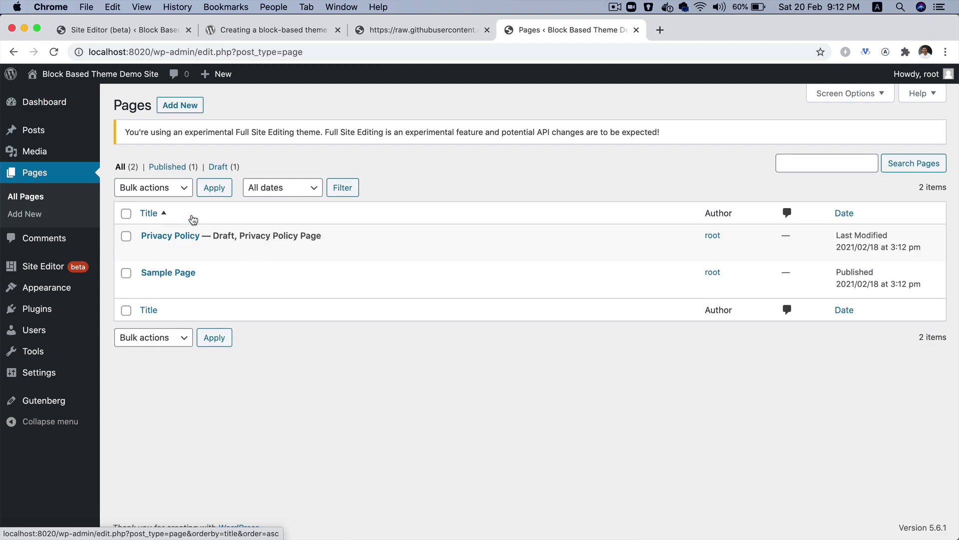
{"action": "left_click", "coordinate": [179, 104]}
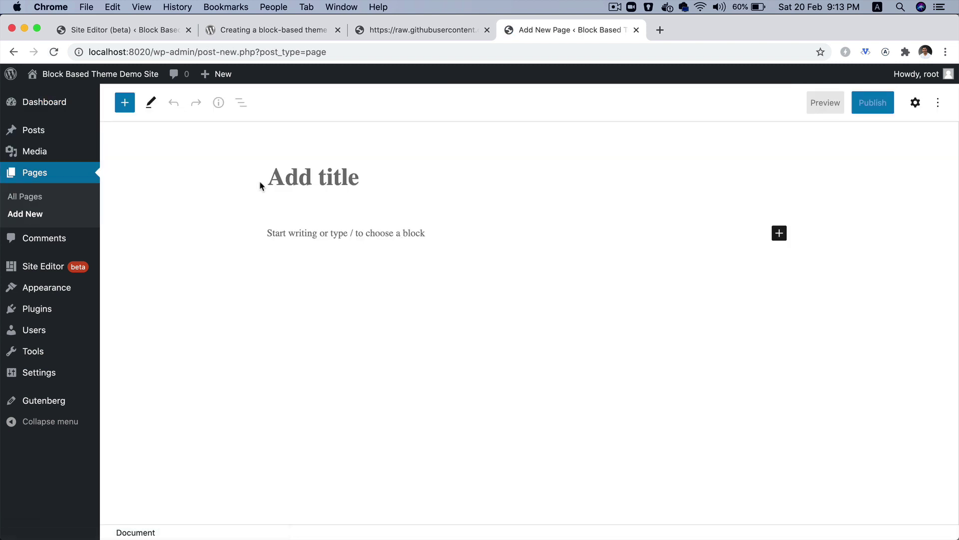
{"action": "type", "text": "About"}
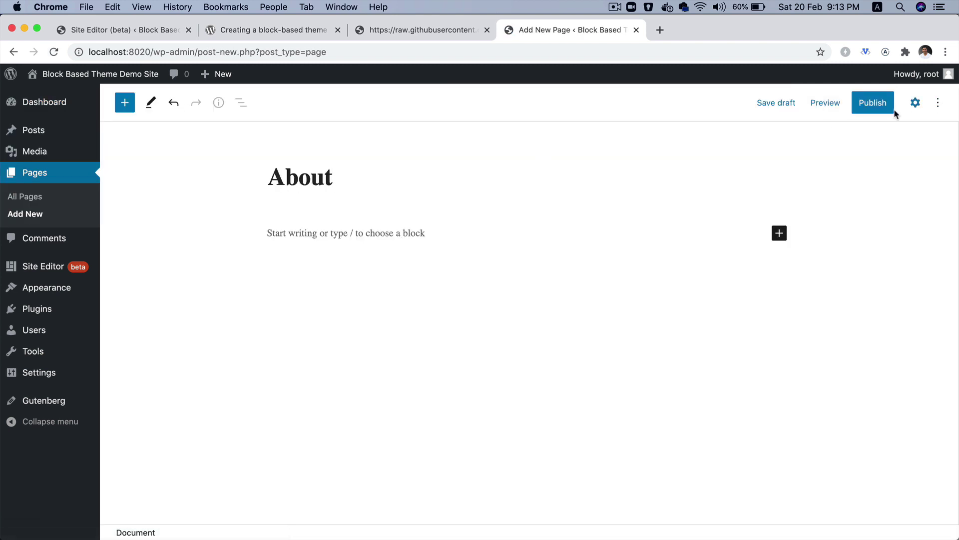
{"action": "left_click", "coordinate": [873, 103]}
{"action": "left_click", "coordinate": [878, 112]}
{"action": "left_click", "coordinate": [869, 109]}
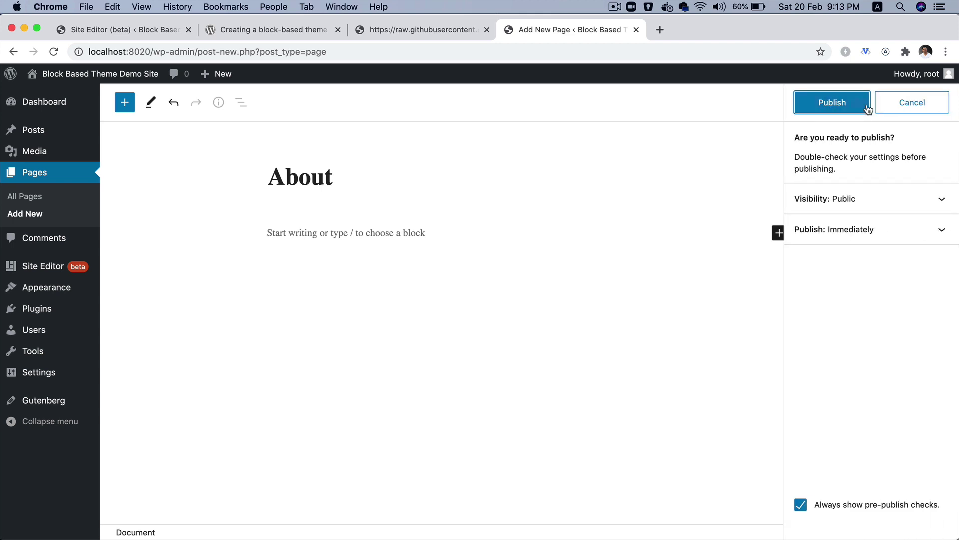
{"action": "left_click", "coordinate": [867, 165]}
Create and publish a page titled 'Contact Us', then return to the Site Editor
{"action": "left_click", "coordinate": [60, 214]}
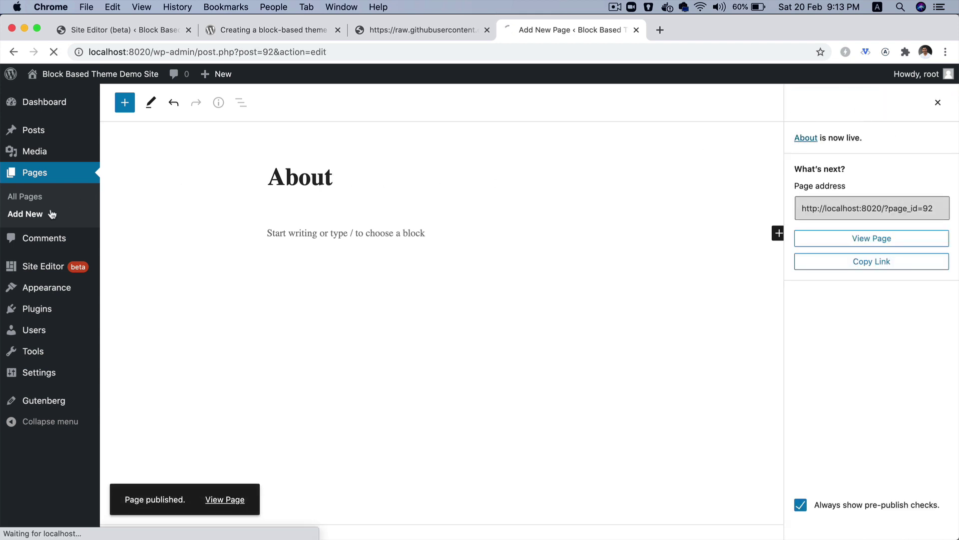
{"action": "type", "text": "Contact Us"}
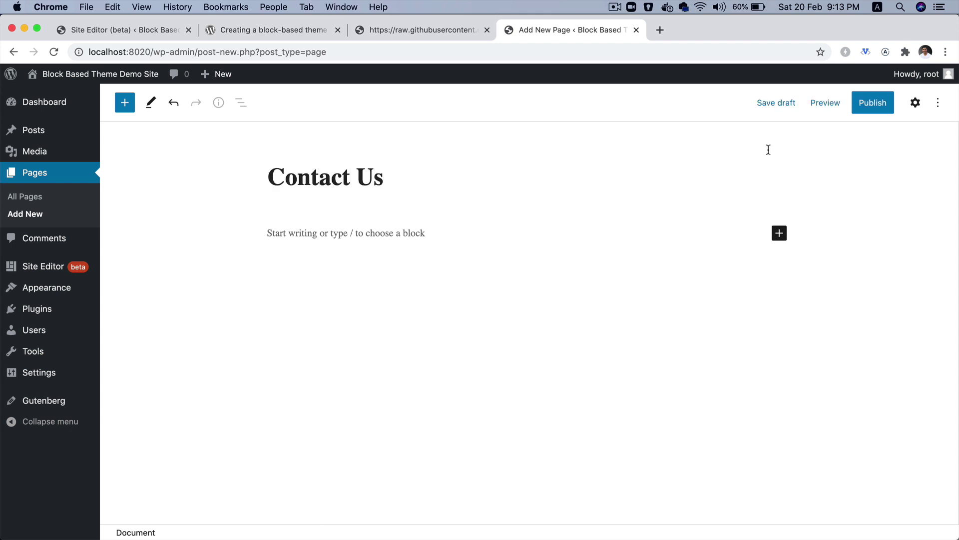
{"action": "left_click", "coordinate": [871, 109]}
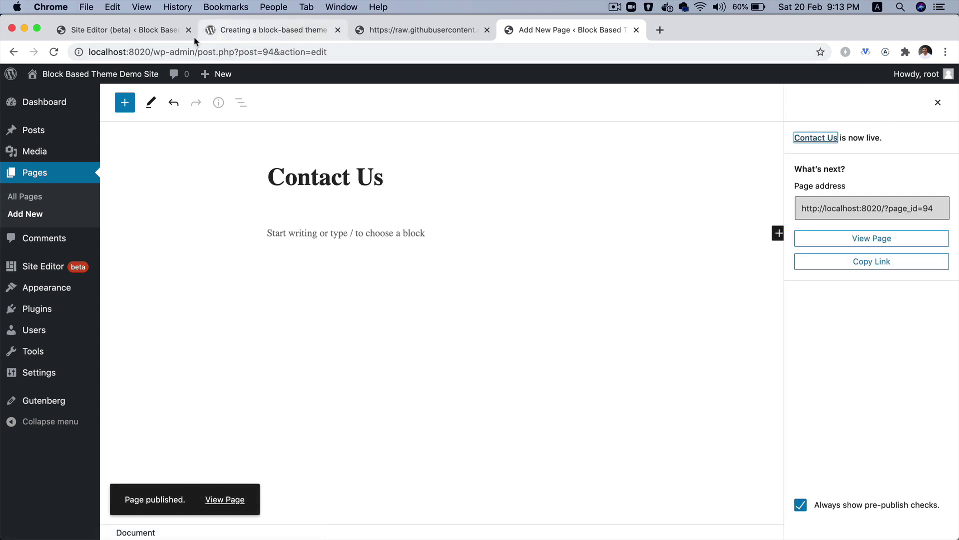
{"action": "left_click", "coordinate": [160, 31]}
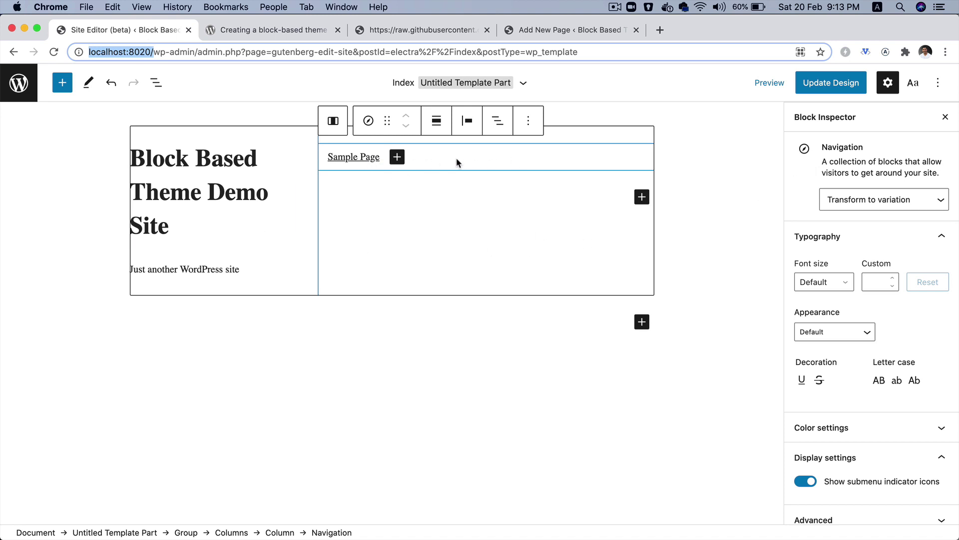
{"action": "left_click", "coordinate": [400, 160]}
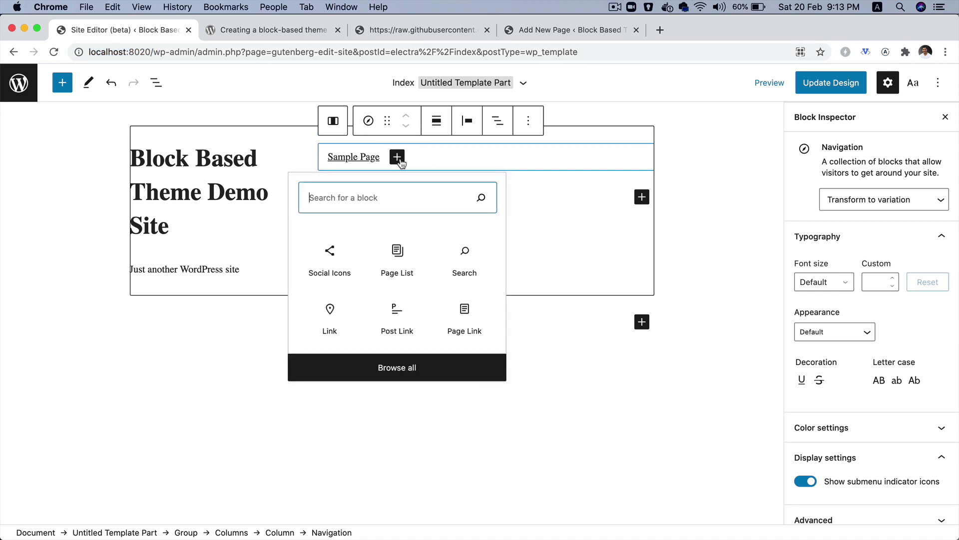
{"action": "left_click", "coordinate": [329, 322]}
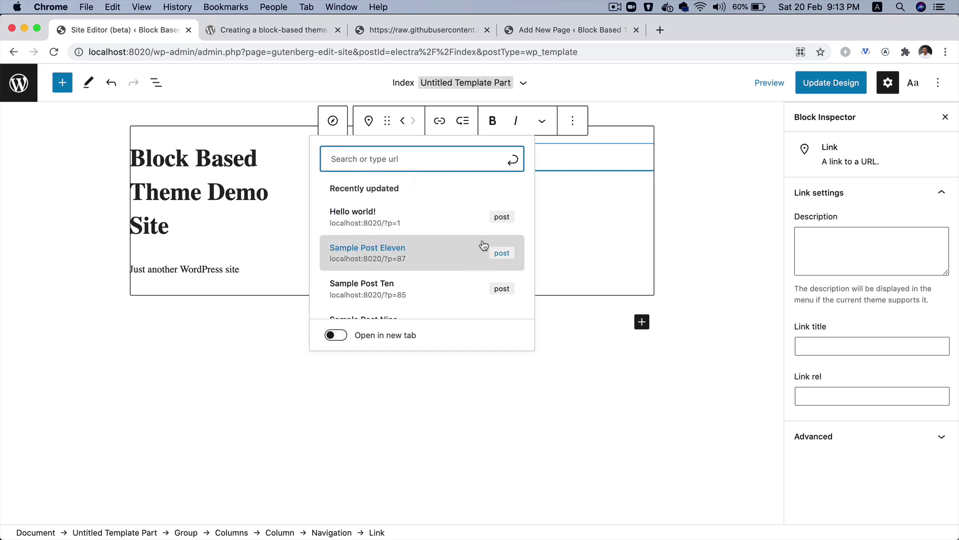
{"action": "left_click", "coordinate": [549, 236]}
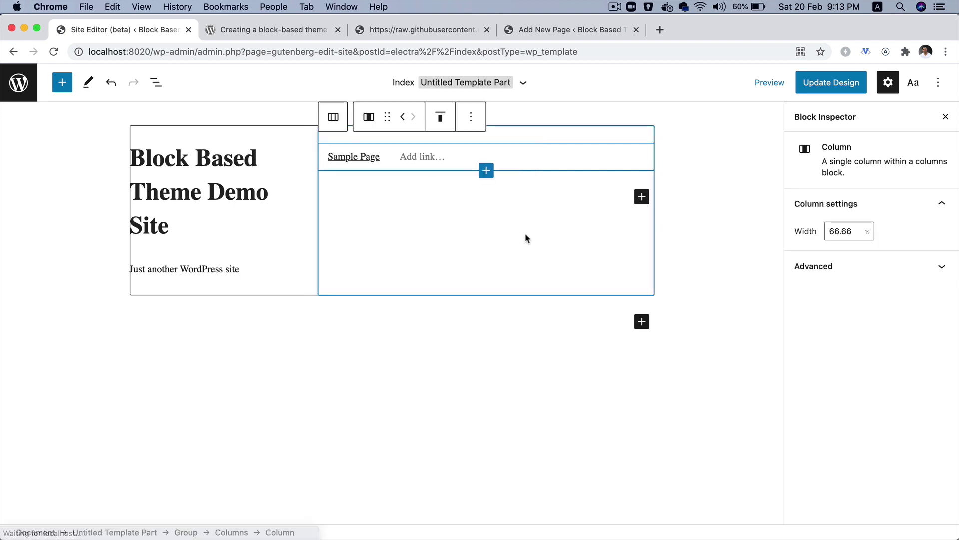
{"action": "left_click", "coordinate": [422, 157]}
{"action": "key", "text": "Escape"}
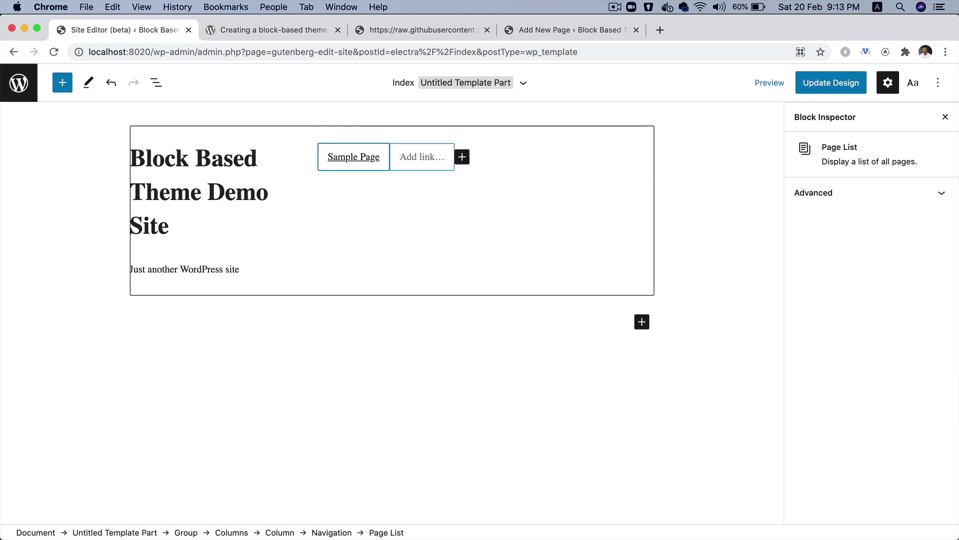
{"action": "left_click", "coordinate": [438, 158]}
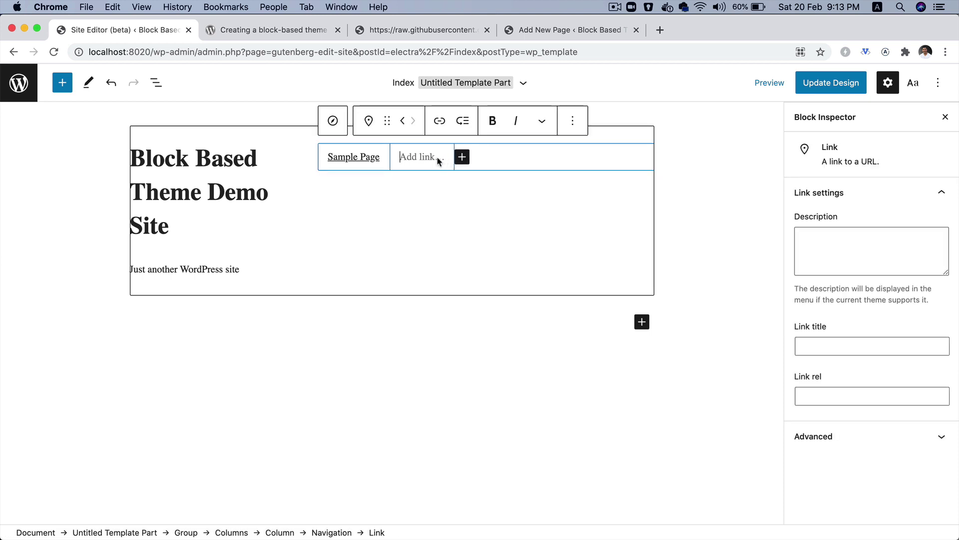
{"action": "left_click", "coordinate": [573, 120]}
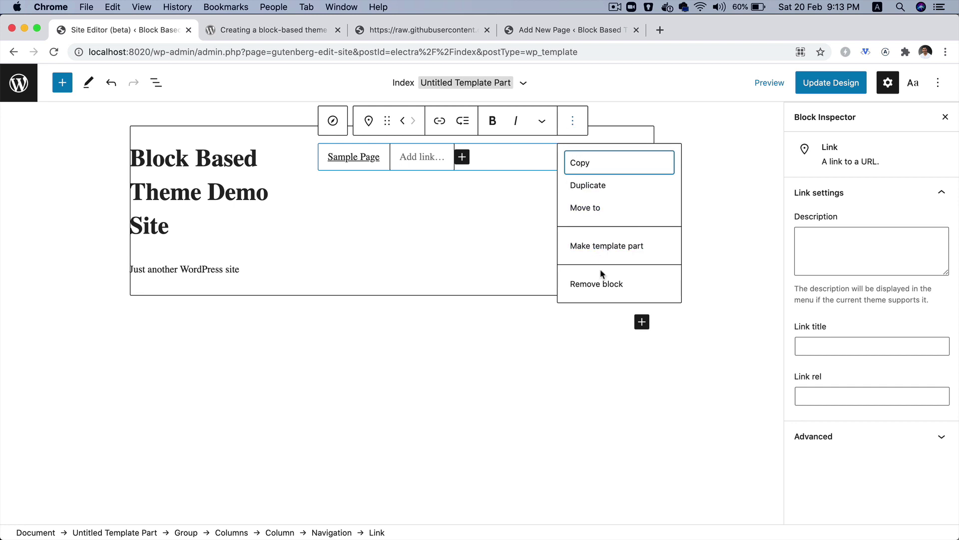
{"action": "left_click", "coordinate": [599, 291]}
{"action": "left_click", "coordinate": [379, 188]}
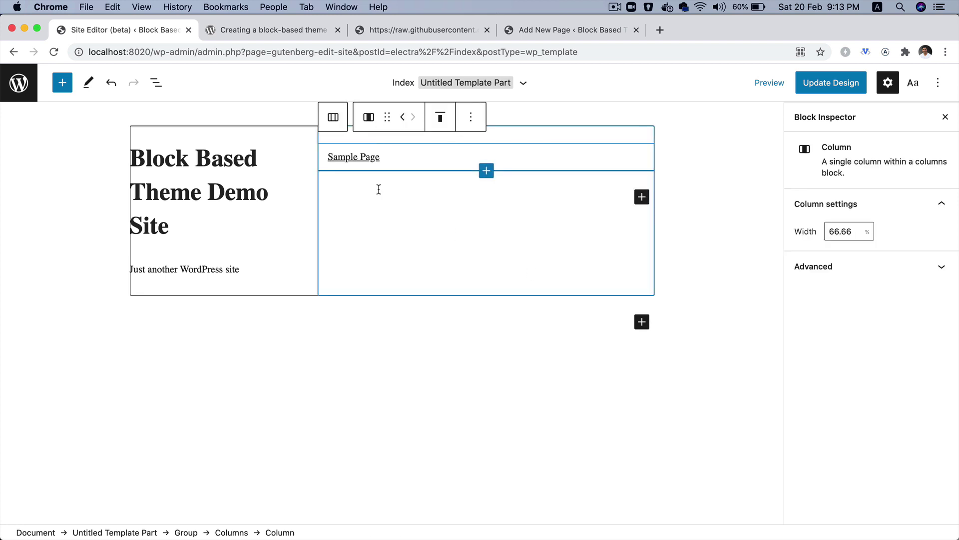
{"action": "left_click", "coordinate": [405, 350]}
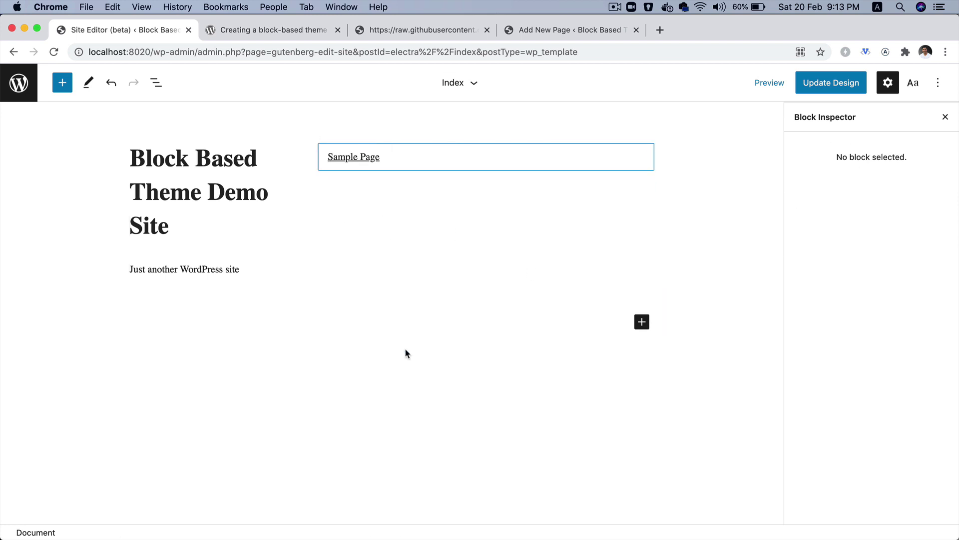
{"action": "left_click", "coordinate": [349, 270]}
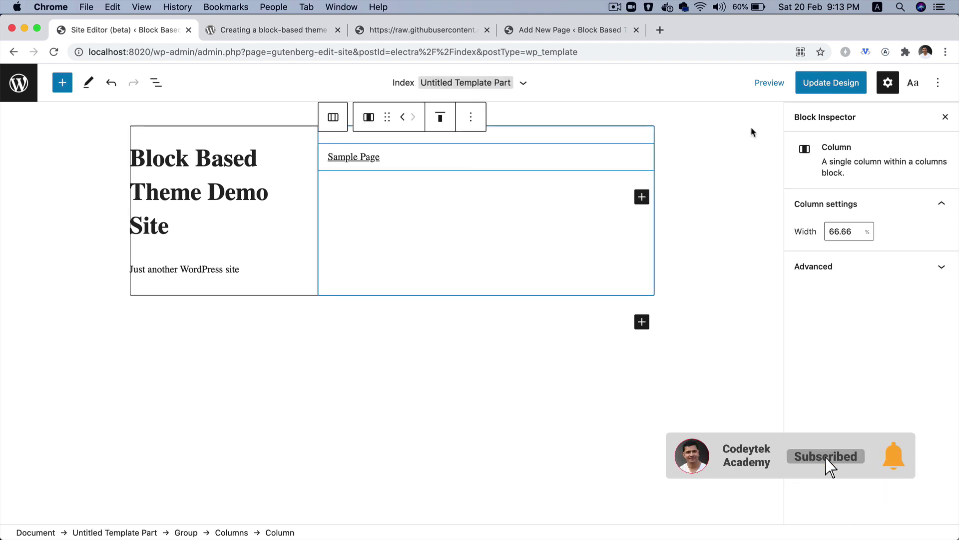
Begin saving the template changes and select the block-templates folder in the theme code editor
{"action": "left_click", "coordinate": [822, 104]}
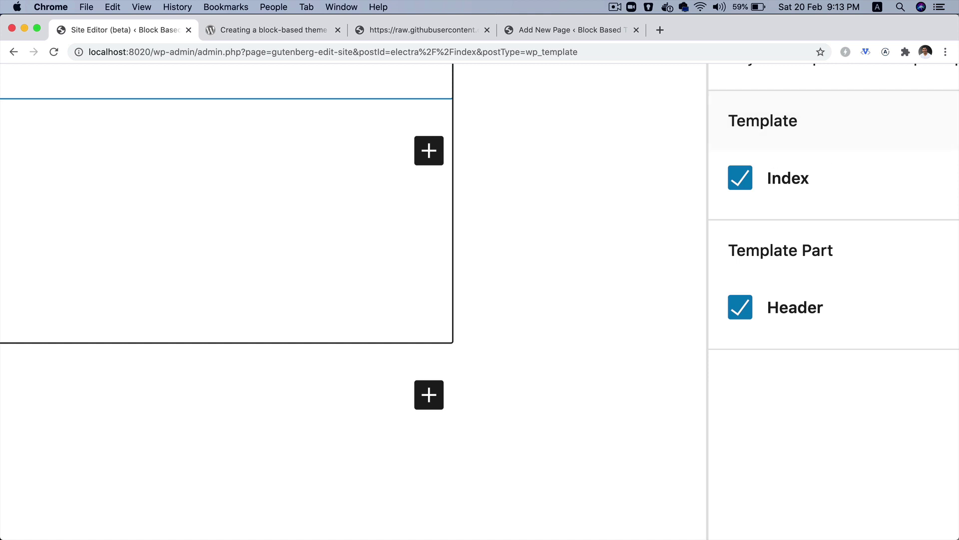
{"action": "mouse_move", "coordinate": [560, 530]}
{"action": "left_click", "coordinate": [585, 514]}
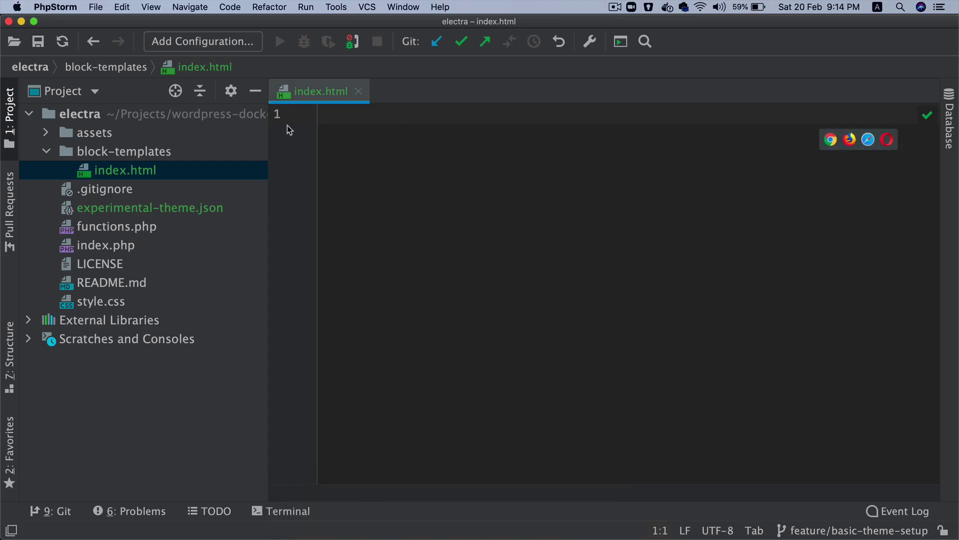
{"action": "left_click", "coordinate": [128, 172]}
{"action": "left_click", "coordinate": [145, 155]}
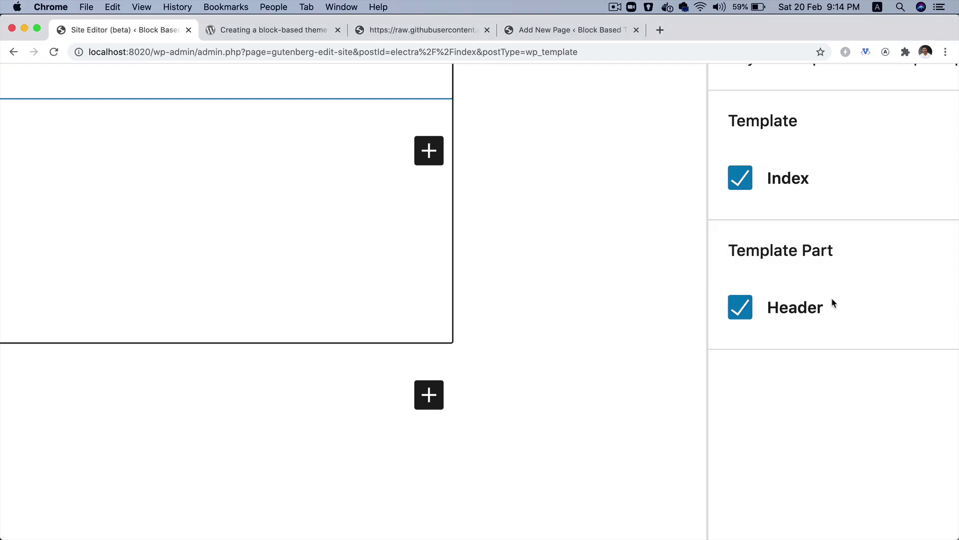
Reset the zoom, select the Header template part, and save the Index template with it
{"action": "key", "text": "super+0"}
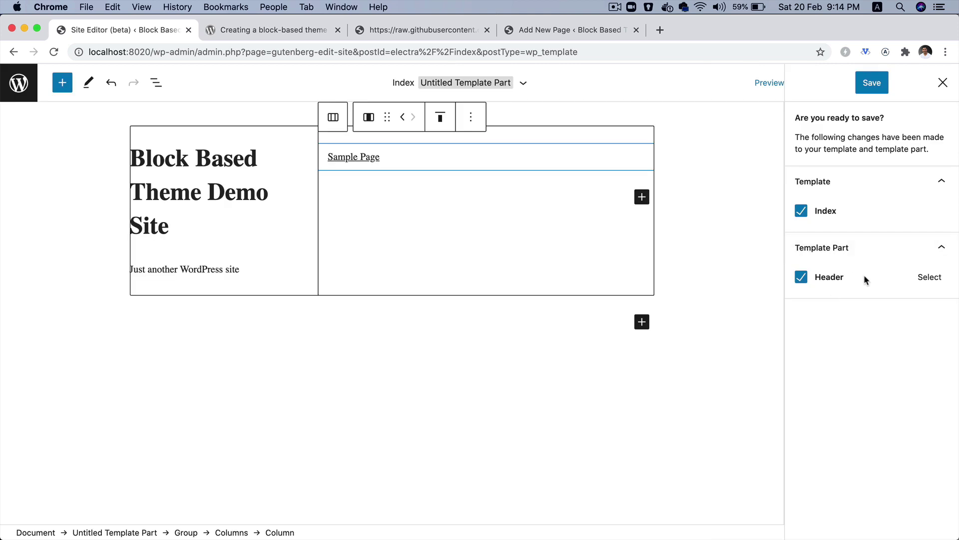
{"action": "left_click", "coordinate": [928, 277]}
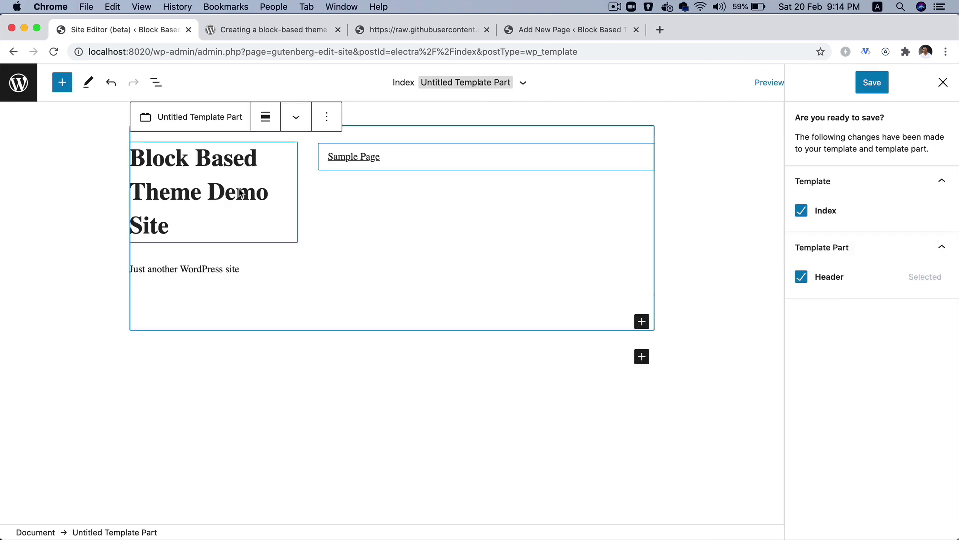
{"action": "left_click", "coordinate": [156, 82]}
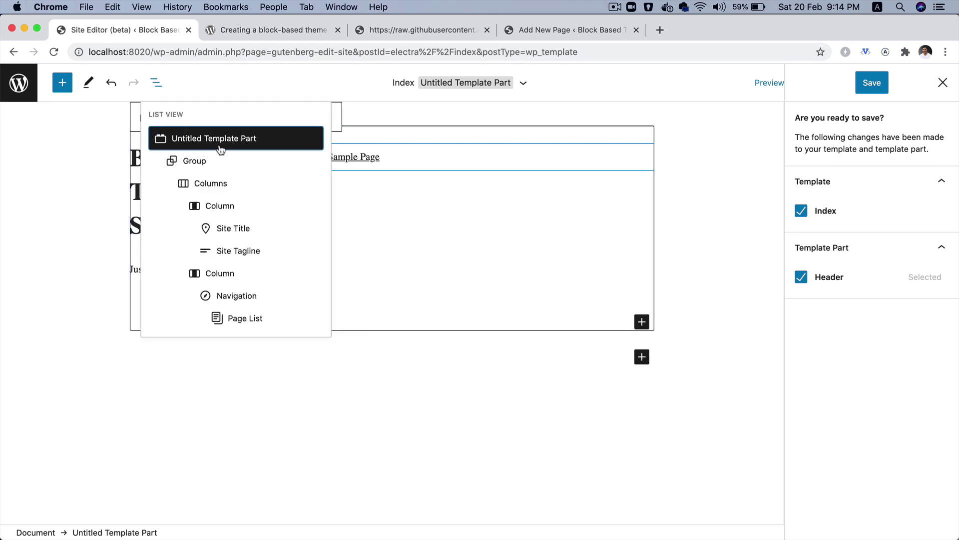
{"action": "left_click", "coordinate": [448, 400]}
{"action": "left_click", "coordinate": [884, 85]}
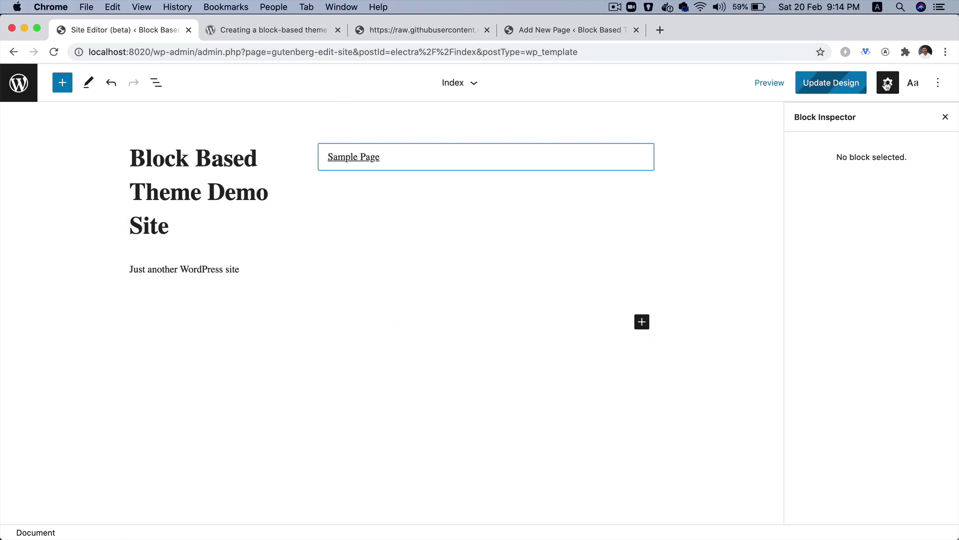
Reload the editor and select the Header part in List View, confirming Sample Page, About, Contact Us links
{"action": "key", "text": "super+r"}
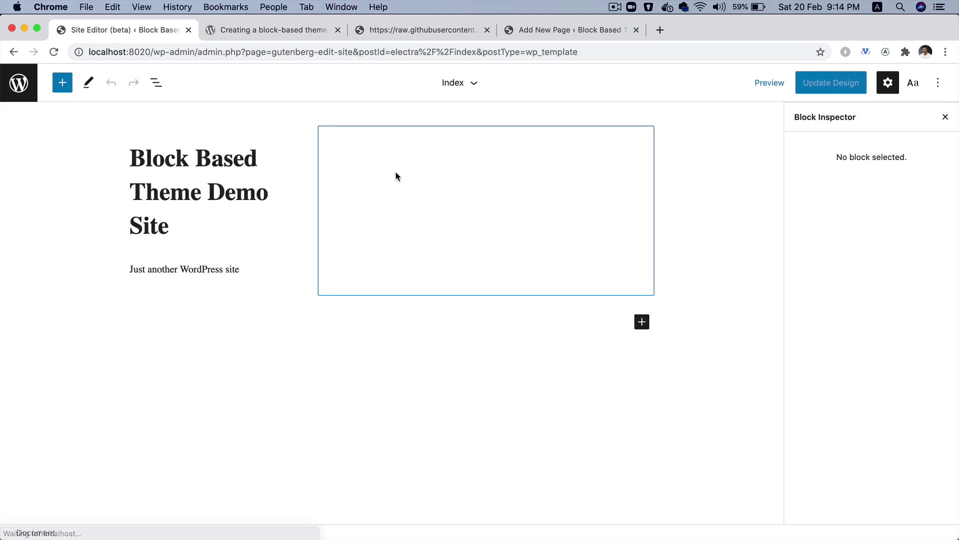
{"action": "left_click", "coordinate": [156, 83]}
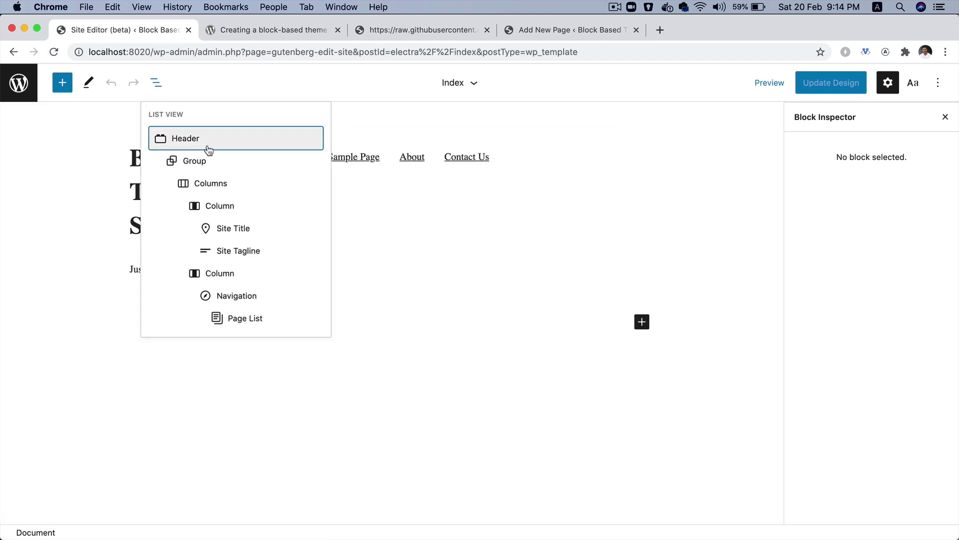
{"action": "scroll", "coordinate": [209, 150], "scroll_direction": "up", "scroll_amount": 5}
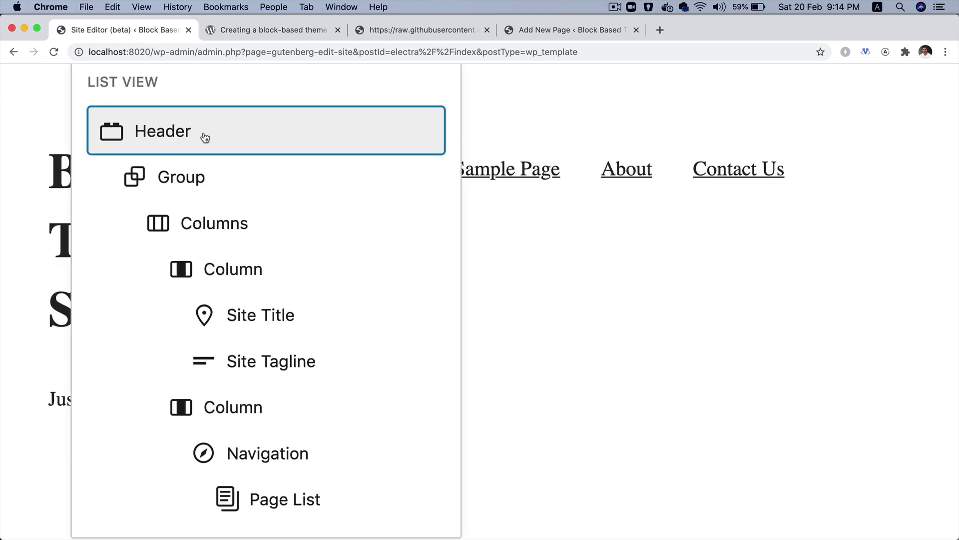
{"action": "scroll", "coordinate": [206, 137], "scroll_direction": "down", "scroll_amount": 5}
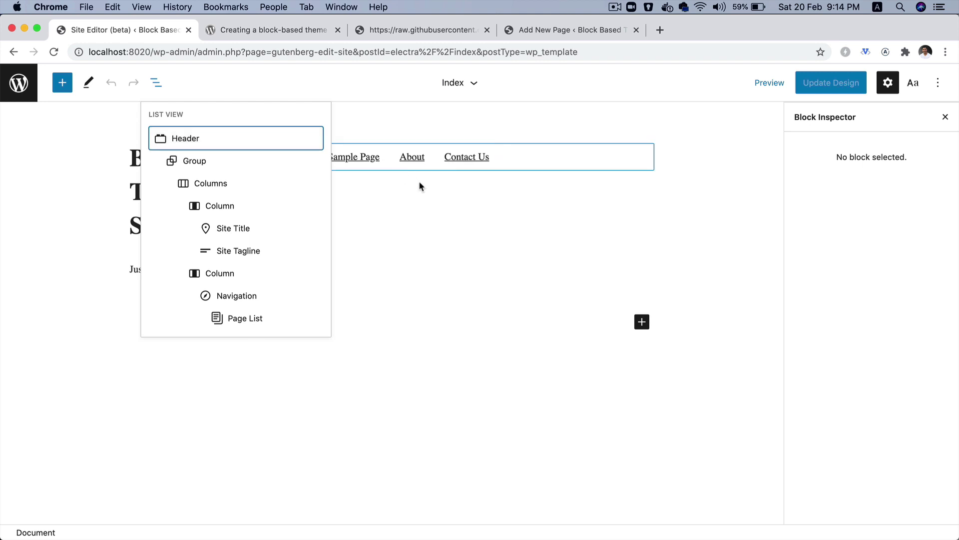
{"action": "left_click", "coordinate": [489, 200]}
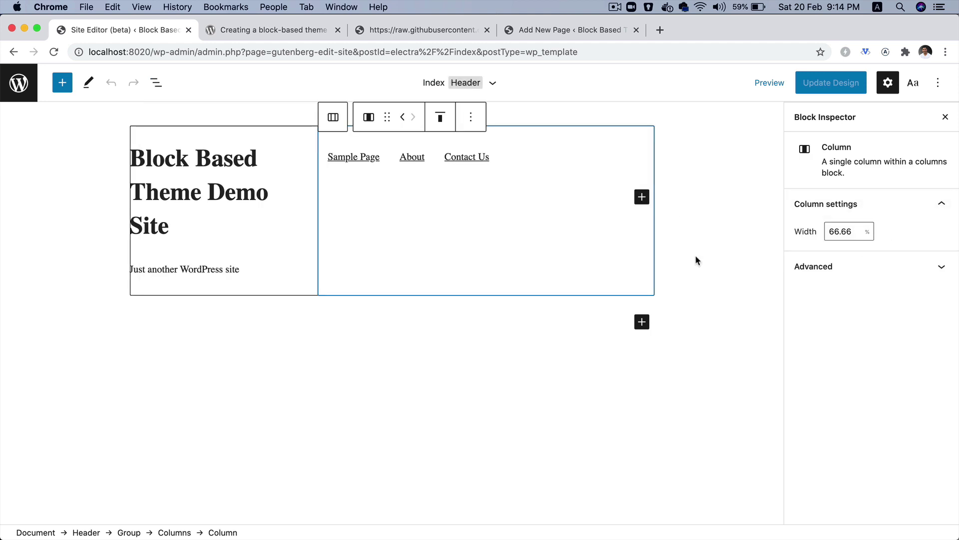
{"action": "left_click", "coordinate": [157, 83]}
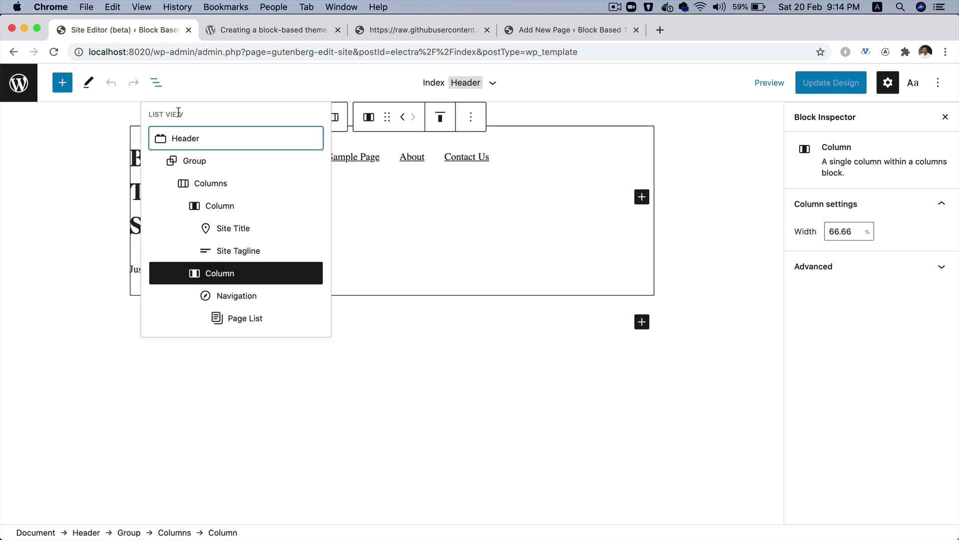
{"action": "left_click", "coordinate": [185, 139]}
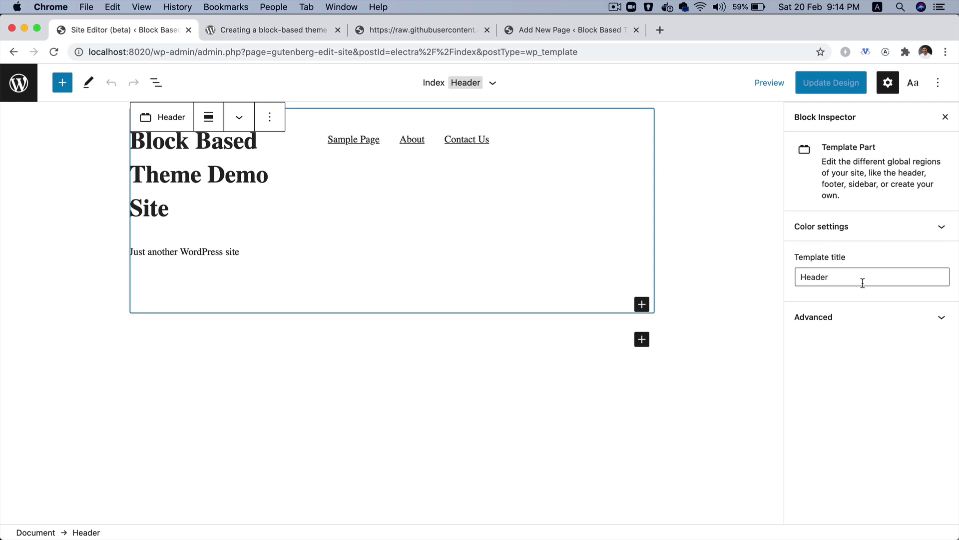
{"action": "scroll", "coordinate": [446, 160], "scroll_direction": "up", "scroll_amount": 3}
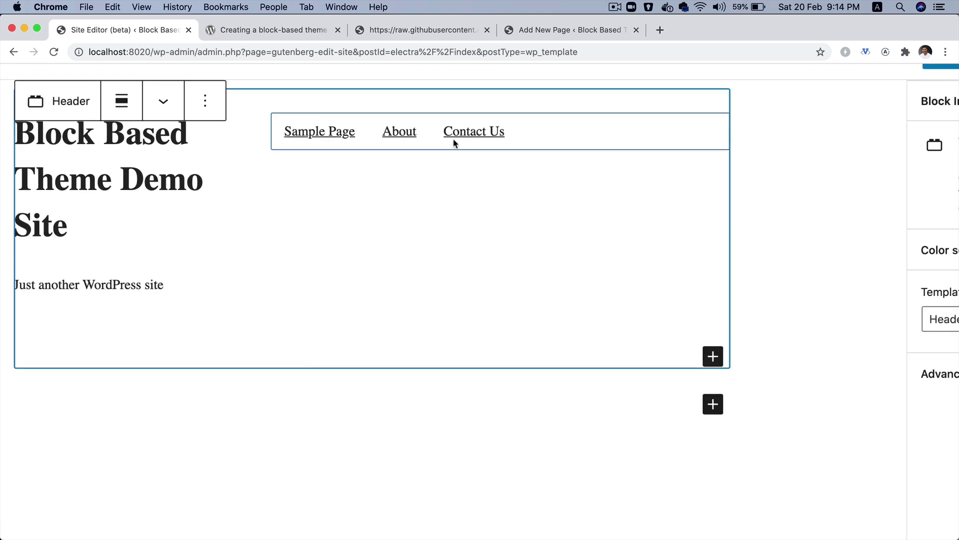
{"action": "scroll", "coordinate": [475, 143], "scroll_direction": "down", "scroll_amount": 3}
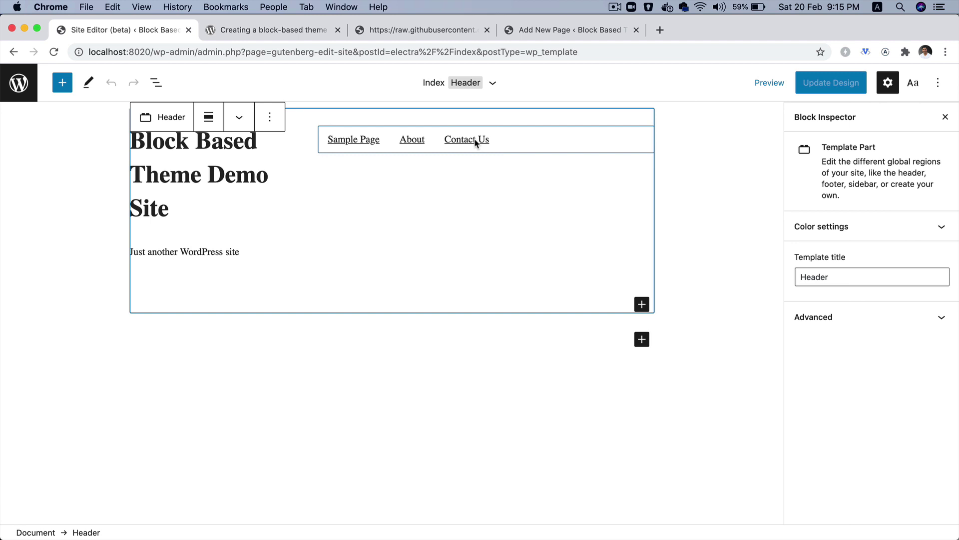
Go to the GitHub profile page in a new browser tab
{"action": "left_click", "coordinate": [668, 34]}
{"action": "type", "text": "git"}
{"action": "key", "text": "Return"}
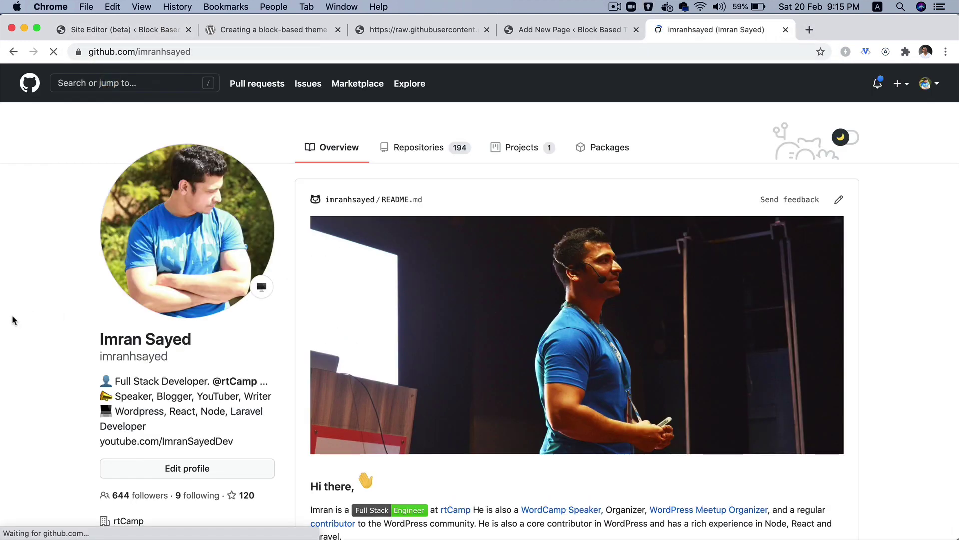
{"action": "scroll", "coordinate": [151, 354], "scroll_direction": "down", "scroll_amount": 3}
{"action": "scroll", "coordinate": [151, 354], "scroll_direction": "up", "scroll_amount": 3, "text": "ctrl"}
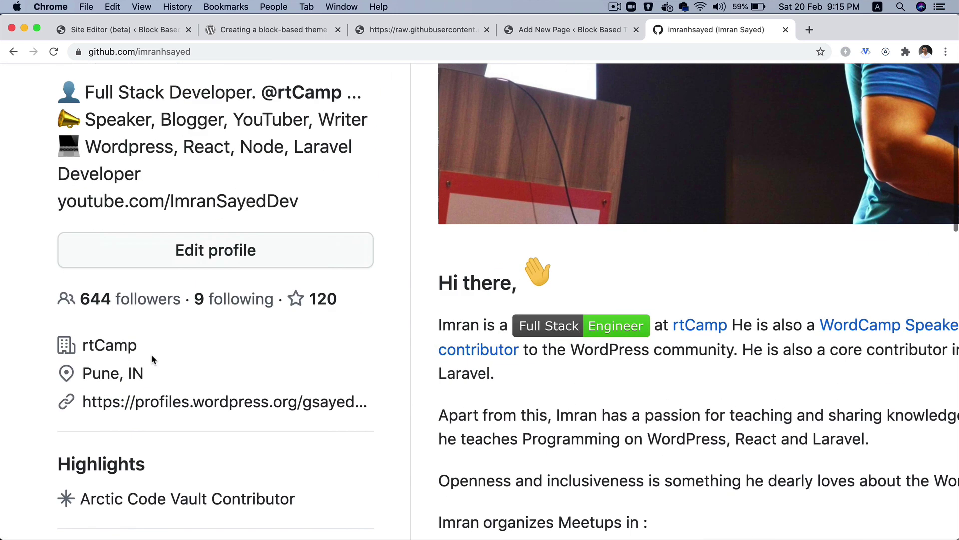
{"action": "left_click", "coordinate": [106, 305]}
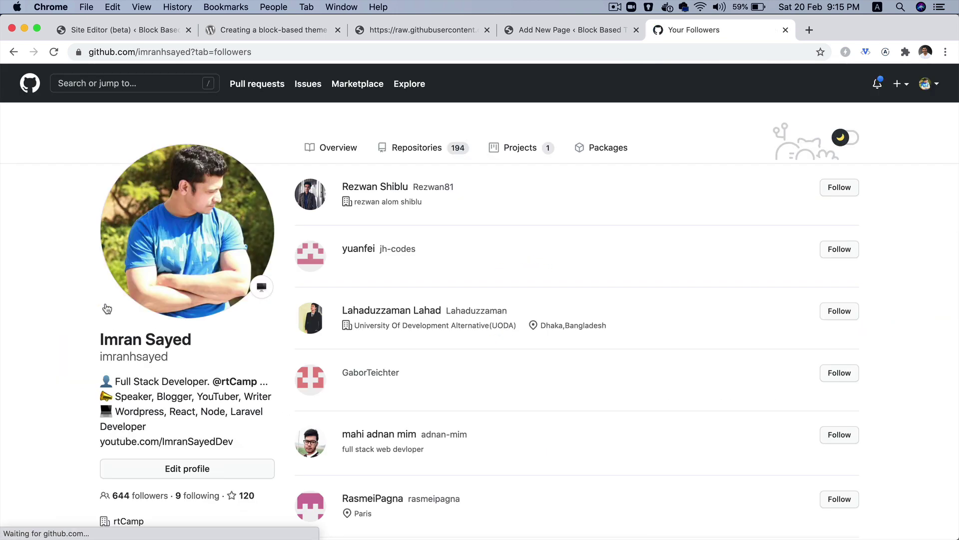
{"action": "left_click", "coordinate": [13, 53]}
Open the electra repository from the profile's Repositories list
{"action": "scroll", "coordinate": [508, 117], "scroll_direction": "down", "scroll_amount": 3, "text": "ctrl"}
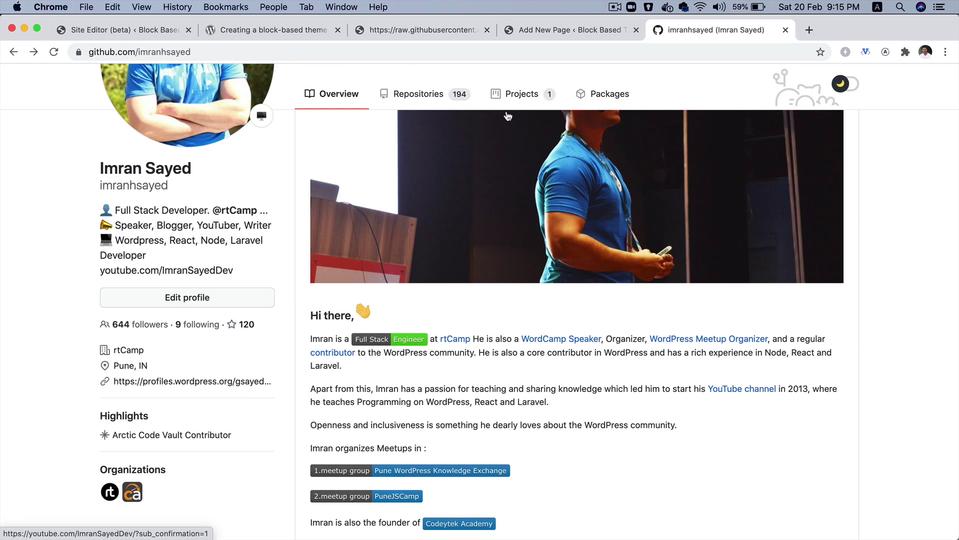
{"action": "left_click", "coordinate": [418, 94]}
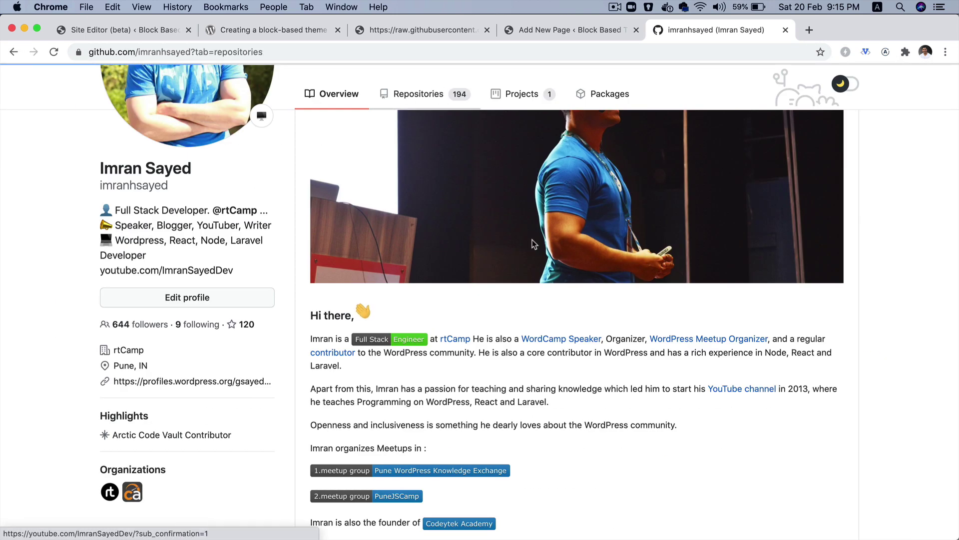
{"action": "scroll", "coordinate": [340, 421], "scroll_direction": "down", "scroll_amount": 3}
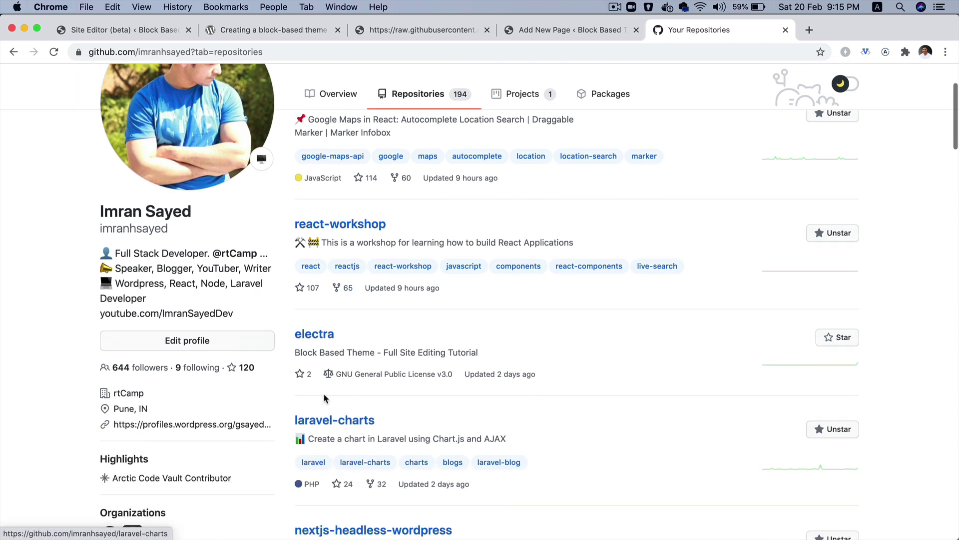
{"action": "left_click", "coordinate": [311, 336]}
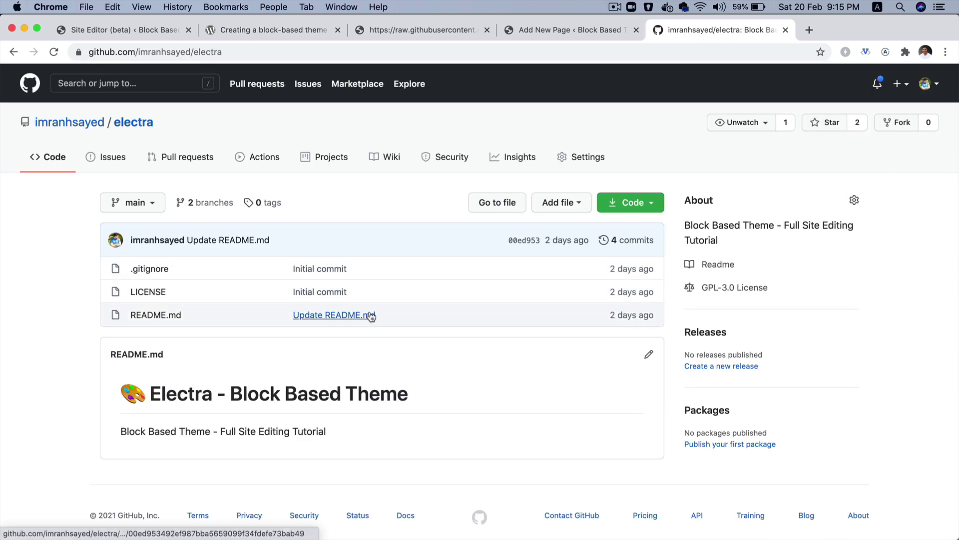
Switch back to the Site Editor (beta) tab showing the Index template
{"action": "left_click", "coordinate": [144, 34]}
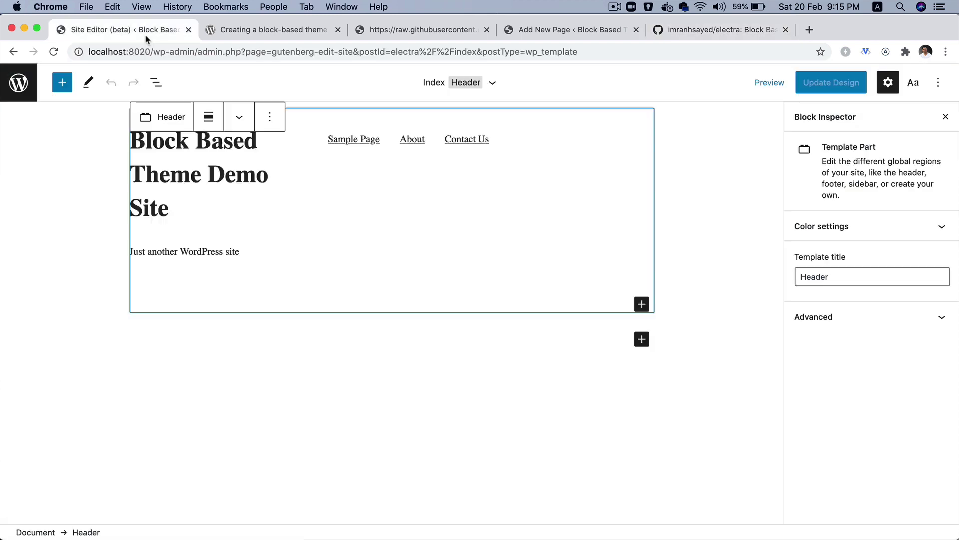